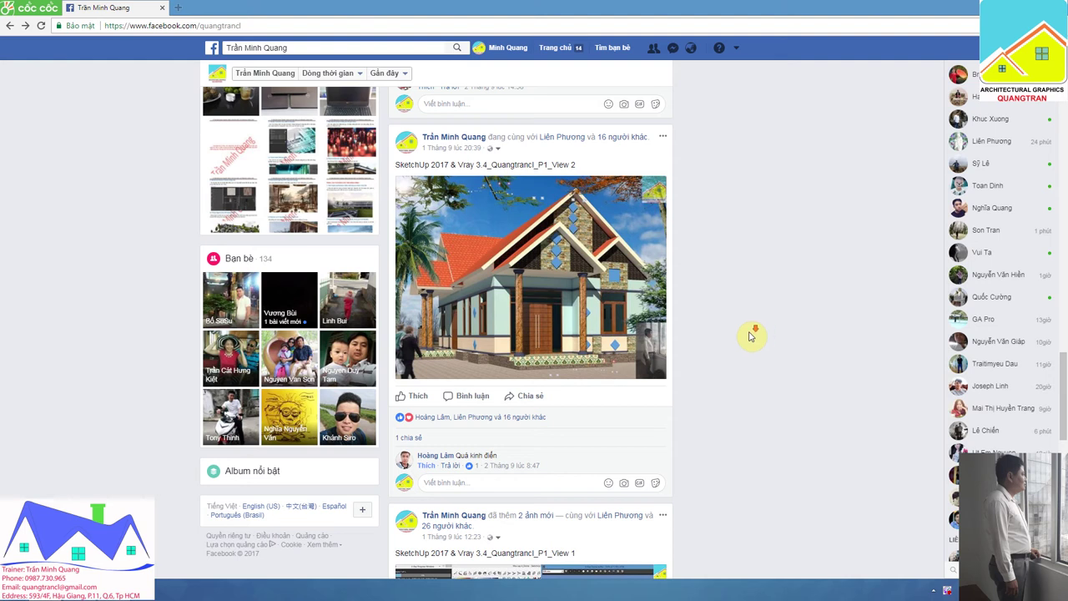
Step: Switch to the Buoc 2_Ve nem bed model and orbit to view the mattress from below and above
scroll(751, 336, down, 2)
scroll(751, 336, up, 5)
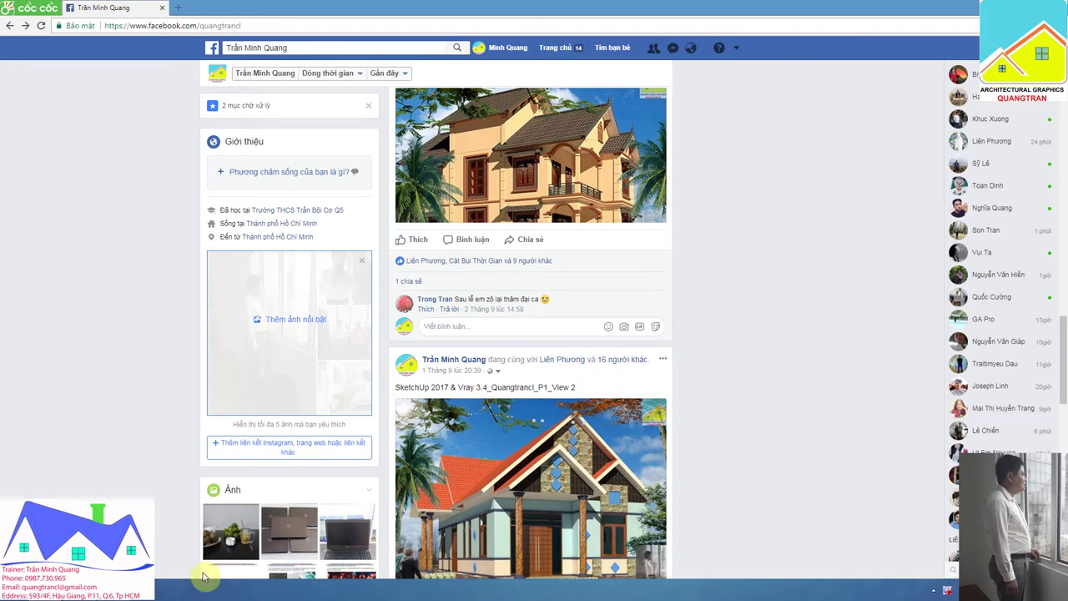
key(alt+Tab)
middle_drag(478, 300, 334, 317)
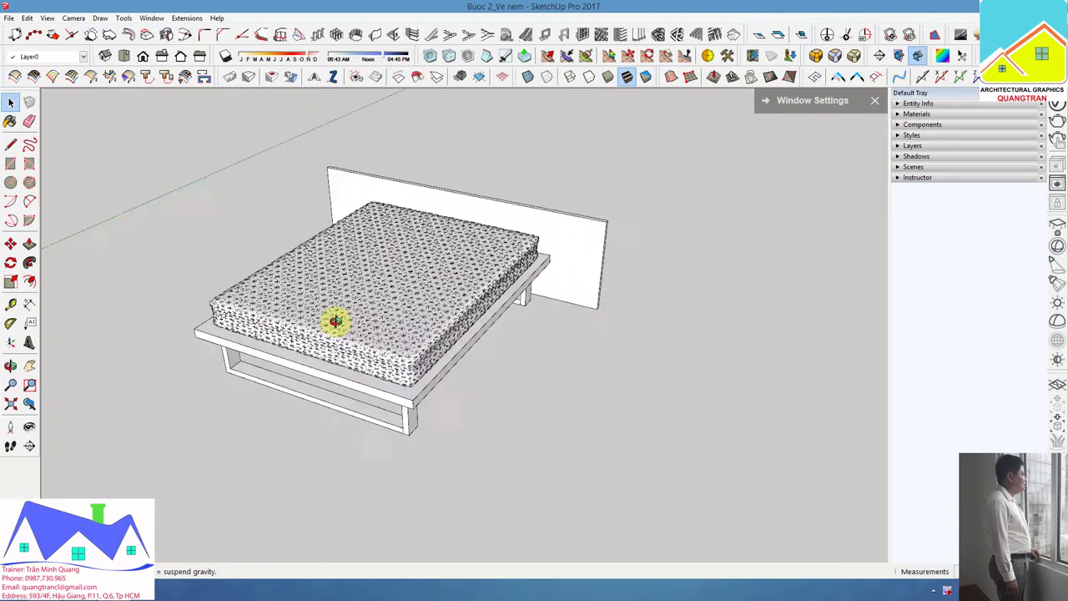
mouse_move(420, 363)
middle_down()
mouse_move(410, 305)
mouse_move(358, 252)
mouse_move(262, 268)
mouse_move(348, 291)
mouse_move(448, 263)
mouse_move(723, 317)
mouse_move(842, 293)
middle_up()
mouse_move(437, 229)
middle_down()
mouse_move(472, 200)
mouse_move(644, 305)
mouse_move(385, 316)
mouse_move(425, 208)
mouse_move(499, 320)
mouse_move(489, 292)
mouse_move(520, 238)
mouse_move(496, 395)
mouse_move(453, 361)
middle_up()
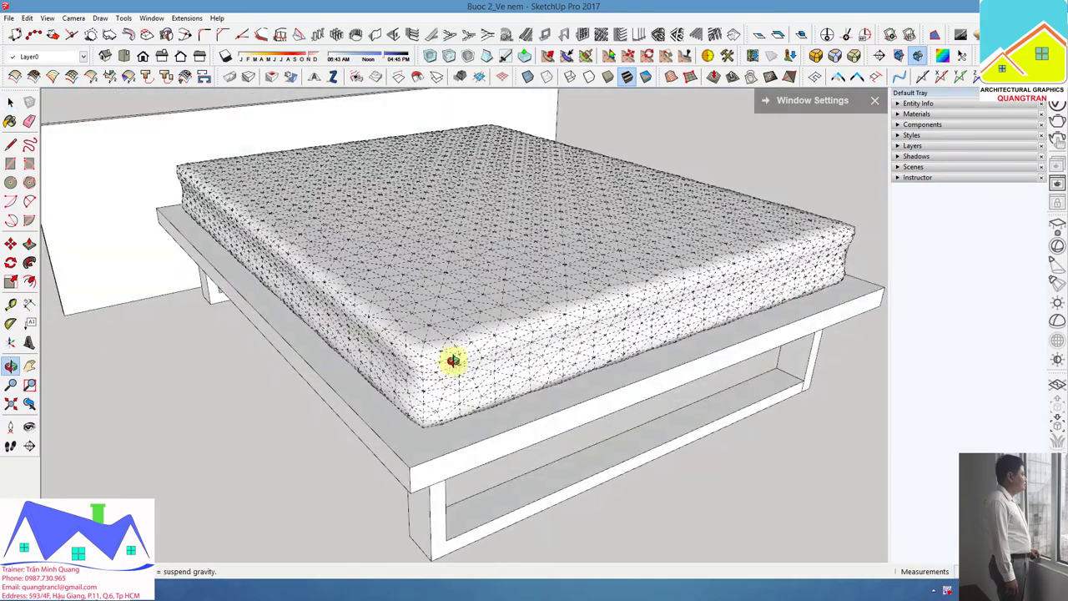
Step: Orbit to a raised three-quarter view and select the meshed mattress group
middle_drag(242, 369, 99, 337)
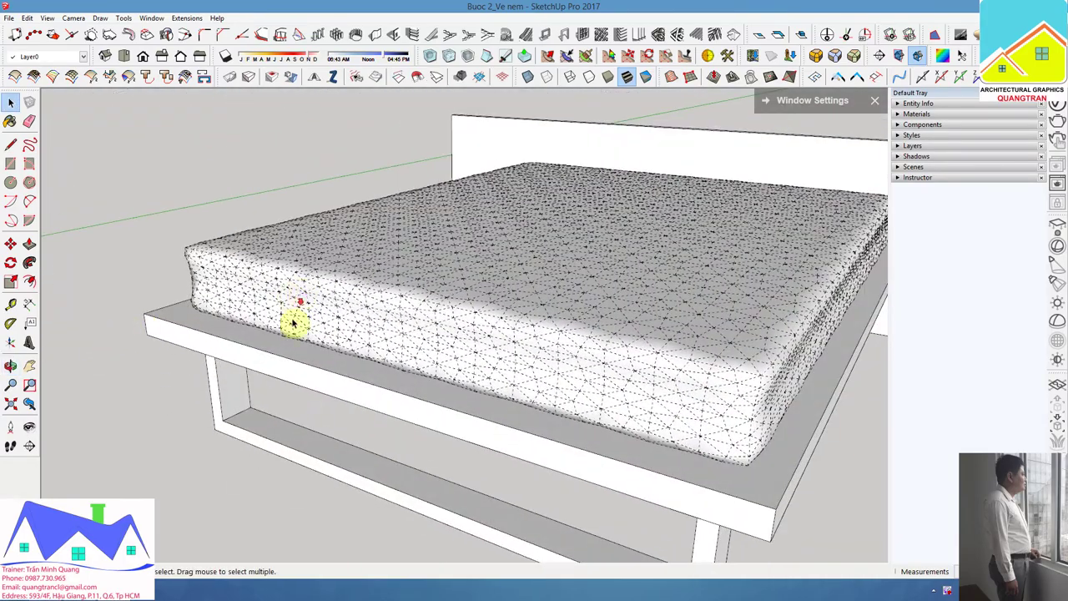
scroll(294, 324, down, 4)
mouse_move(381, 328)
middle_down()
mouse_move(396, 346)
mouse_move(375, 393)
mouse_move(460, 358)
mouse_move(546, 374)
middle_up()
click(528, 375)
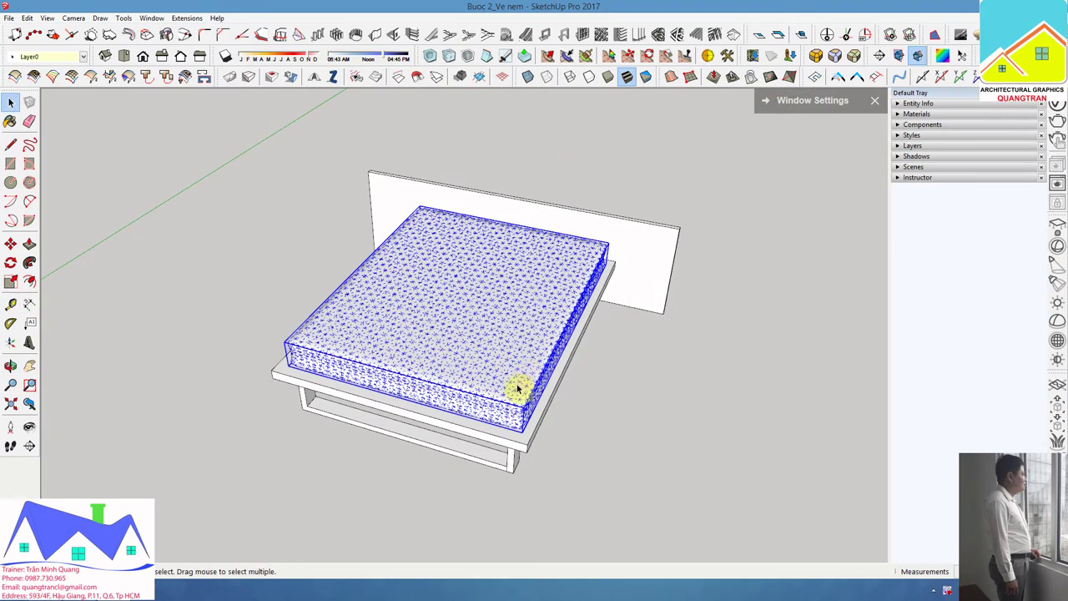
Step: Move the meshed mattress off the bed frame to its left side
key(m)
click(481, 409)
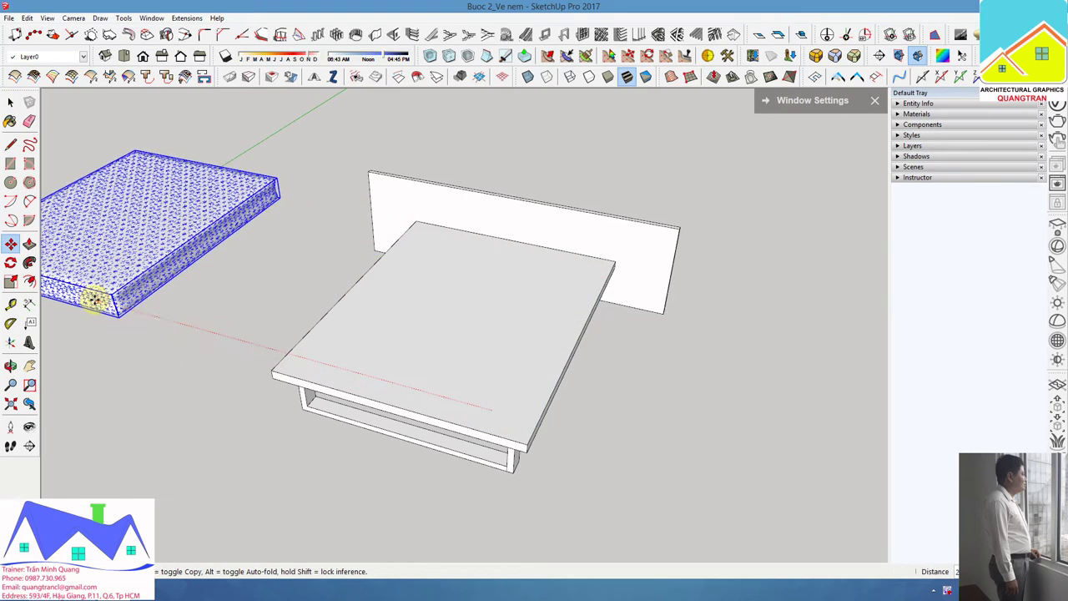
click(155, 296)
Step: Deselect the mattress and switch to the standard Top camera view
mouse_move(155, 296)
middle_down()
mouse_move(353, 298)
mouse_move(295, 313)
mouse_move(372, 420)
middle_up()
key(space)
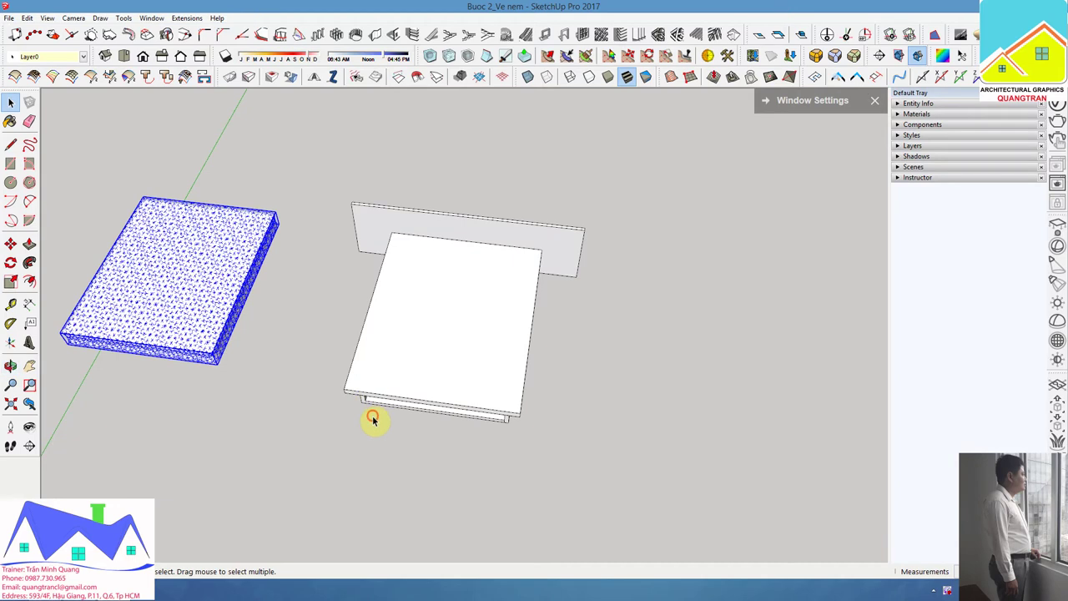
click(373, 420)
middle_drag(377, 329, 375, 322)
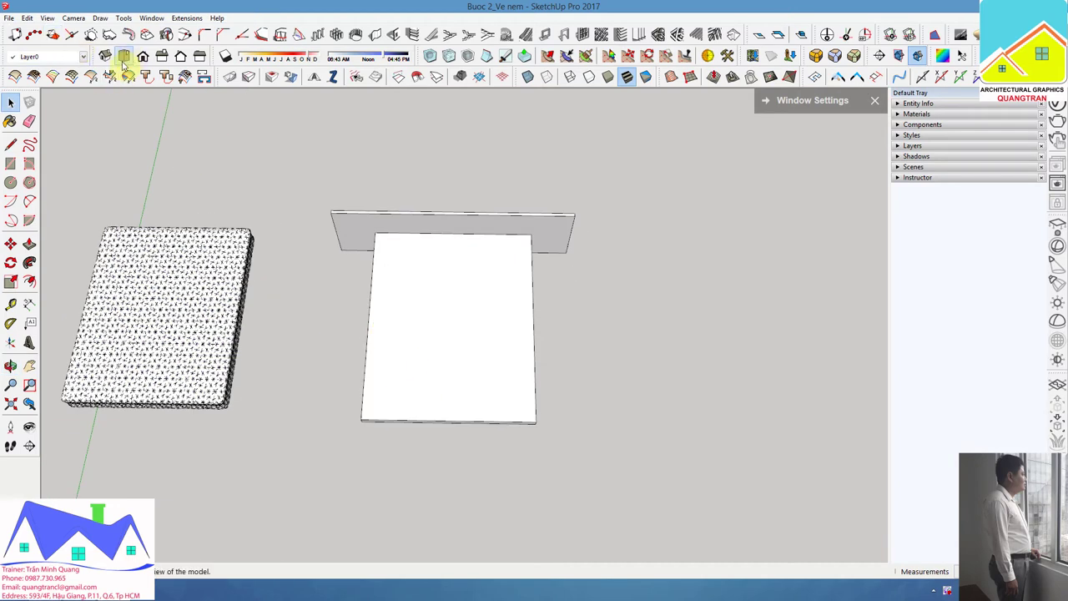
click(73, 18)
mouse_move(100, 55)
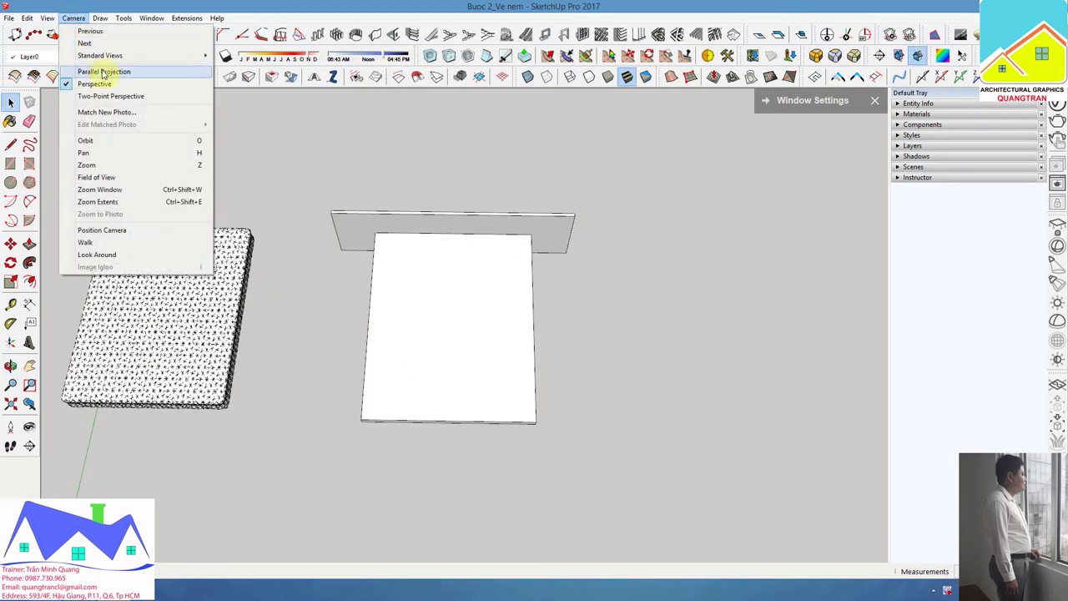
click(230, 55)
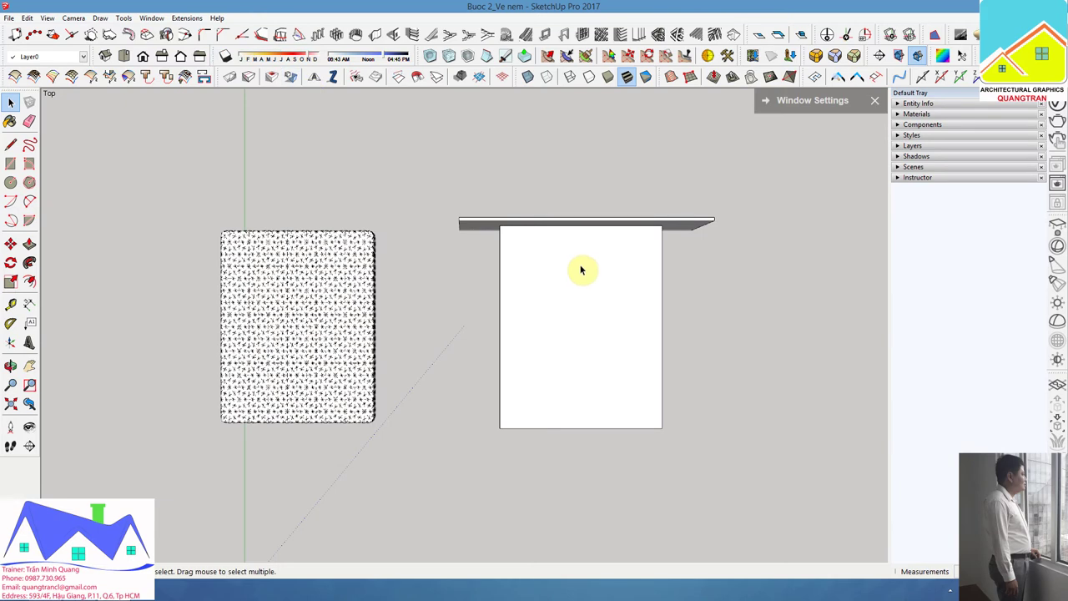
Step: Draw a rectangle inset slightly from the edges of the bed frame's top
key(r)
scroll(534, 250, up, 1)
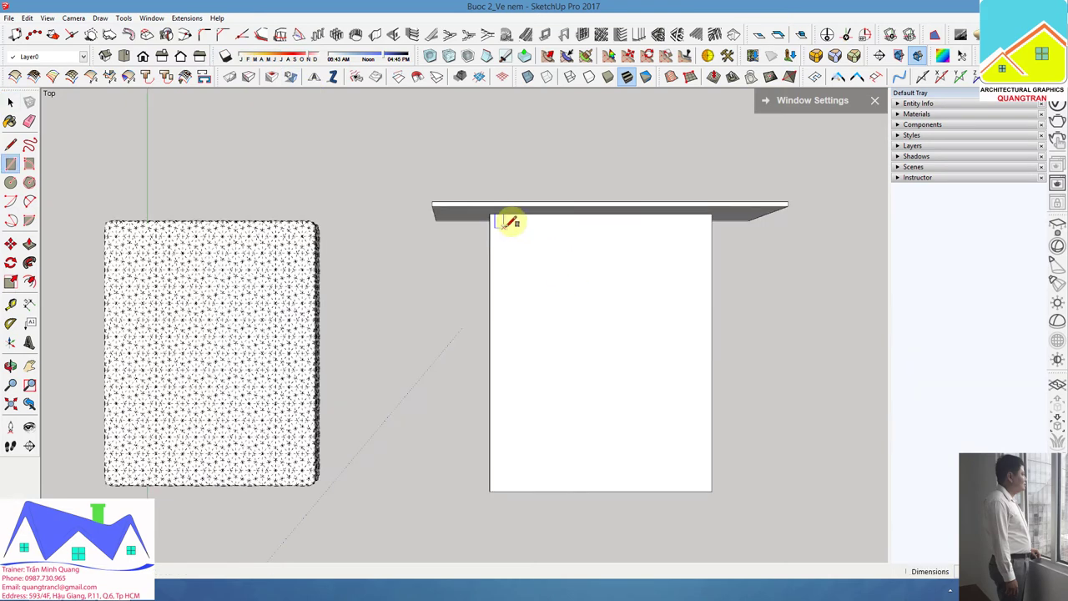
drag(503, 221, 708, 478)
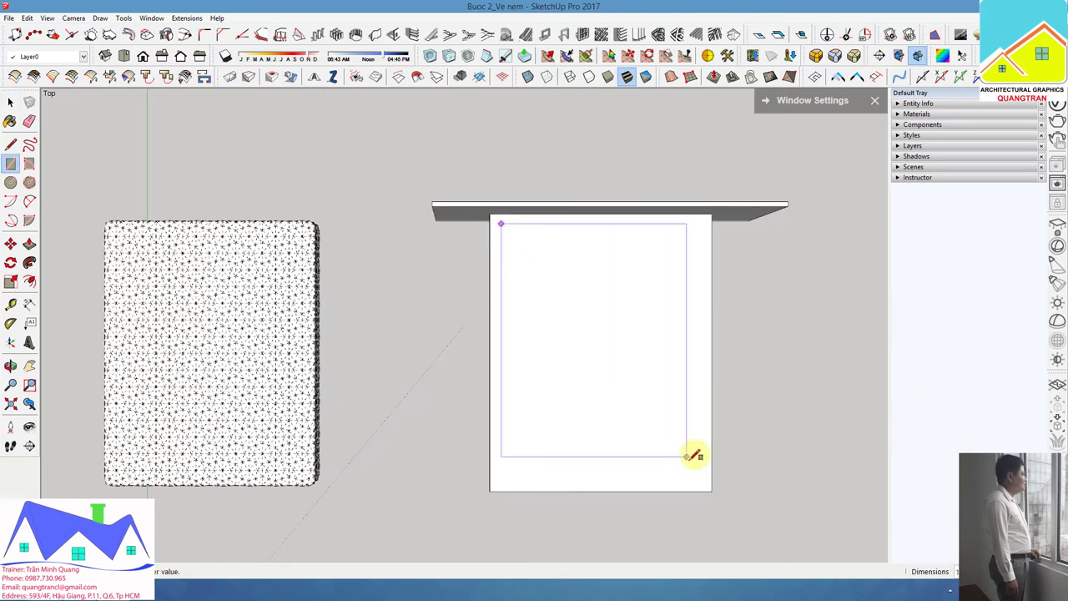
click(708, 477)
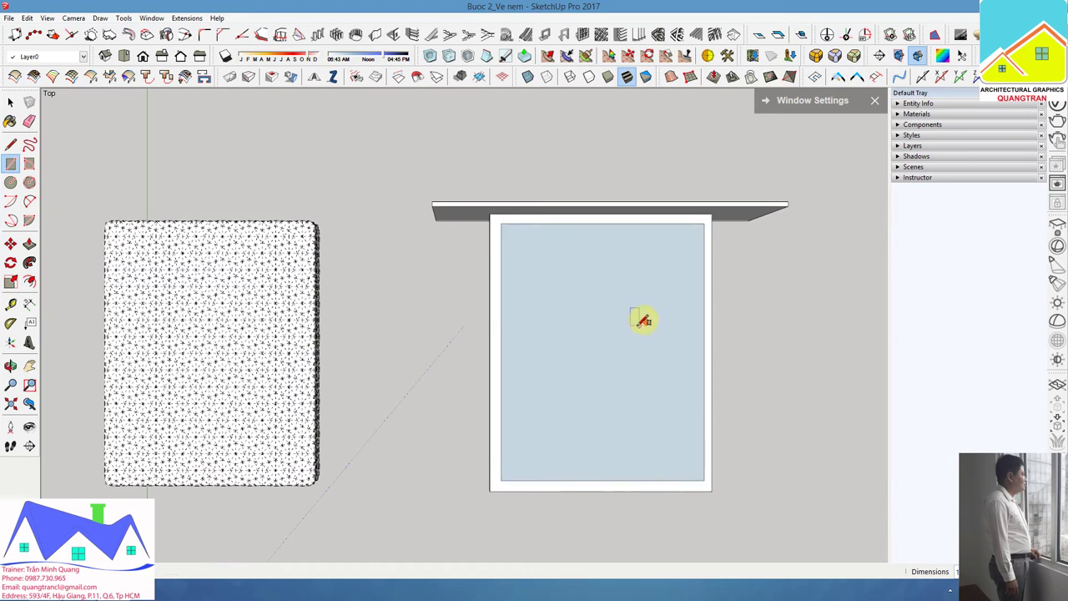
Step: Push/Pull the new rectangle upward into a mattress block
middle_drag(640, 317, 405, 136)
middle_drag(627, 470, 657, 537)
key(space)
scroll(574, 408, up, 2)
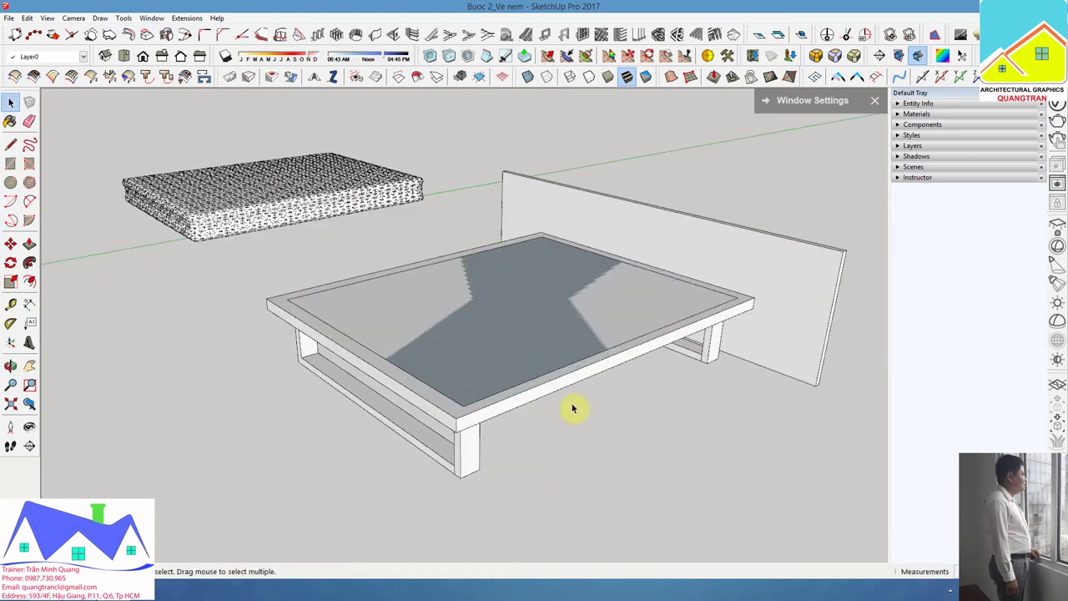
key(p)
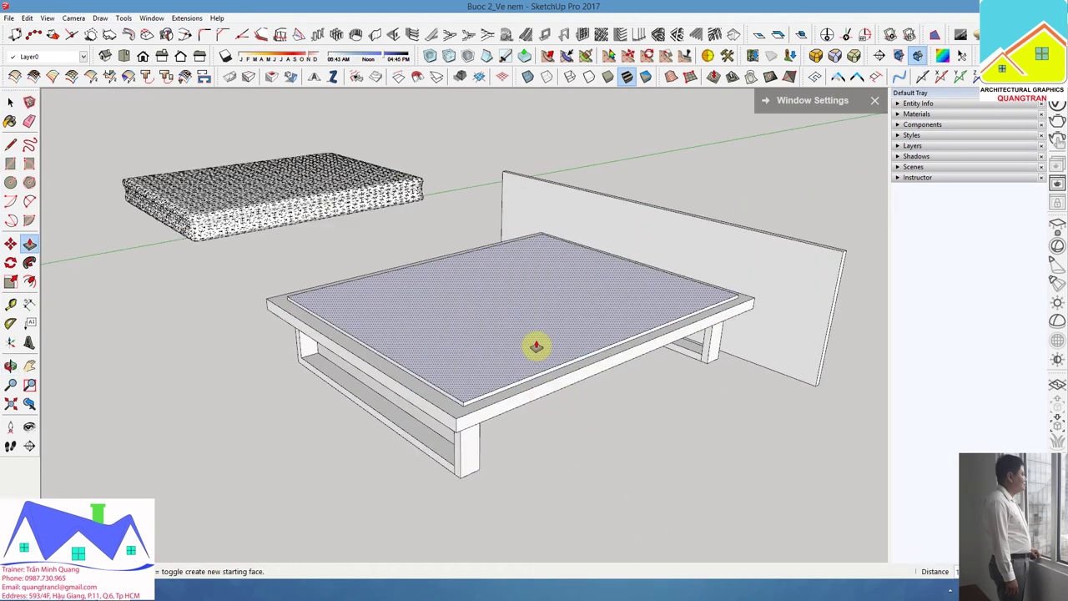
click(536, 346)
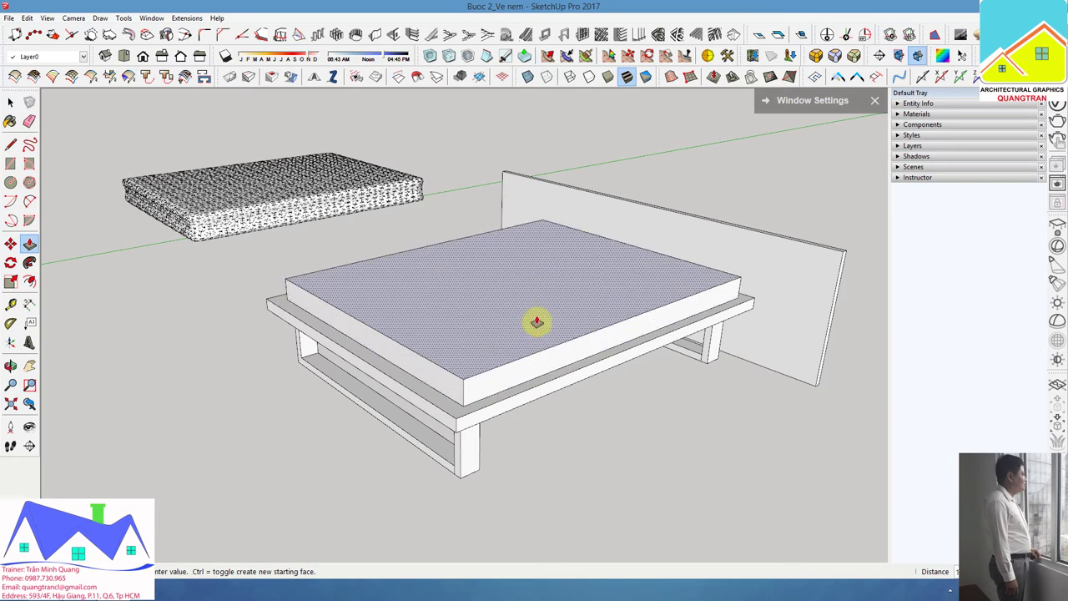
click(536, 321)
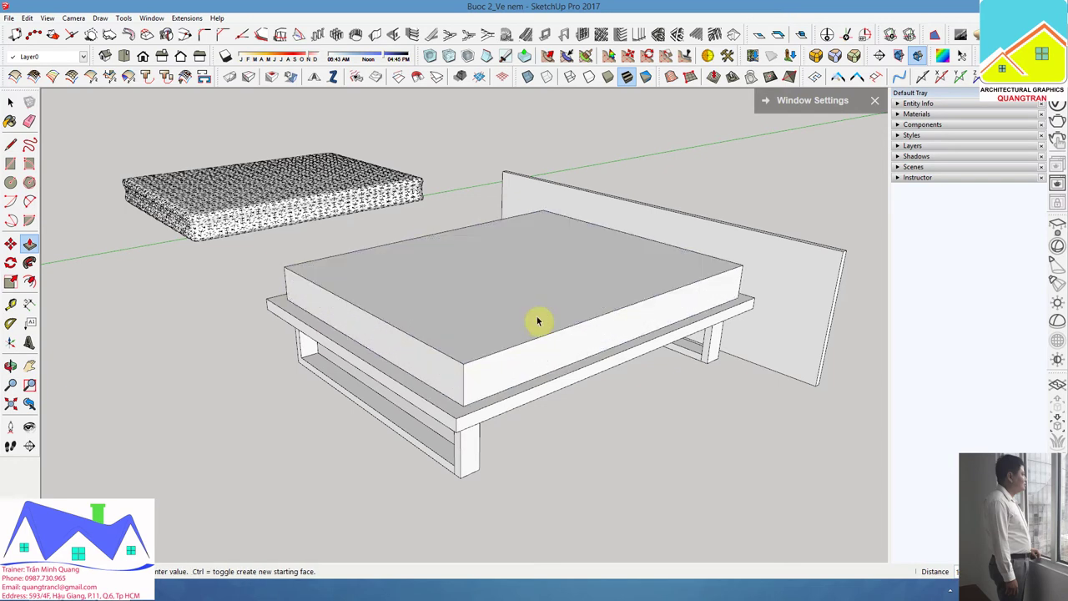
Step: Select the whole new block and bring up its context menu
key(space)
triple_click(540, 313)
right_click(538, 310)
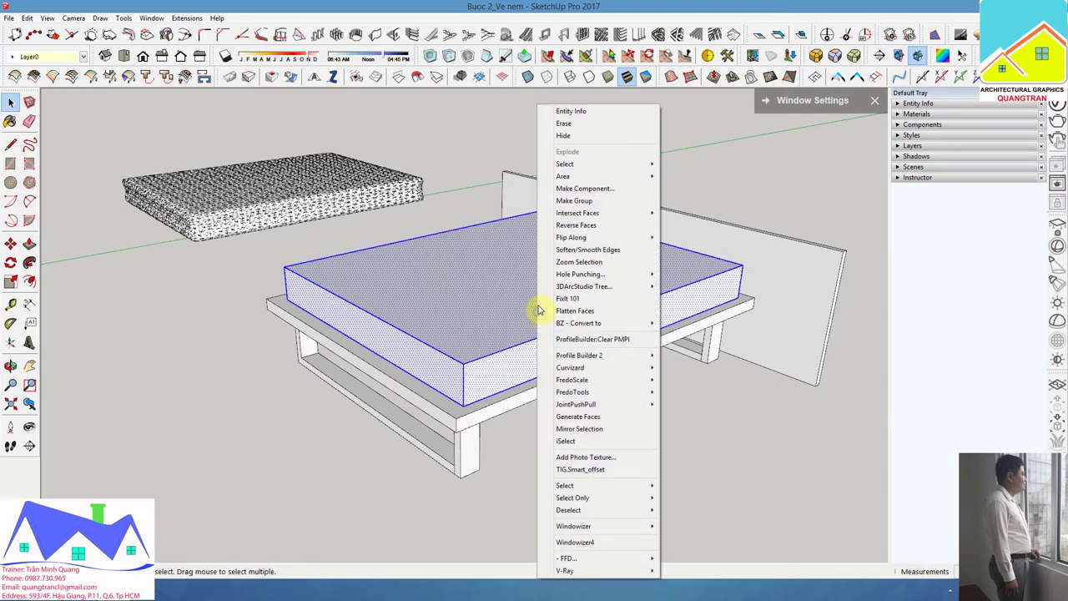
Step: Make the block a group, view it from Top in Parallel Projection, and enter the group
click(574, 200)
mouse_move(572, 201)
middle_down()
mouse_move(333, 260)
mouse_move(250, 150)
middle_up()
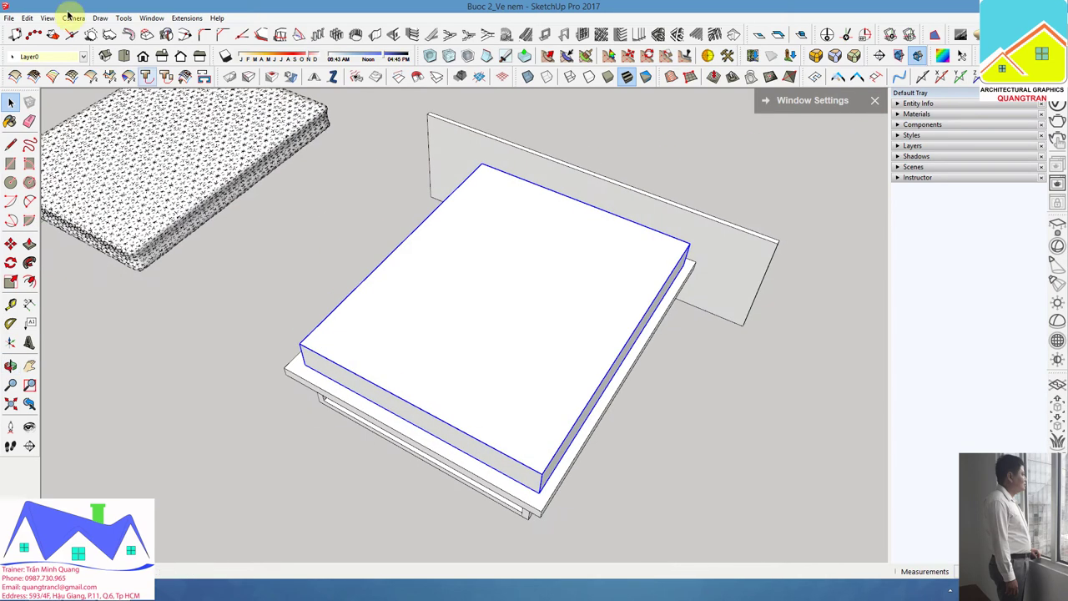
click(74, 17)
mouse_move(100, 55)
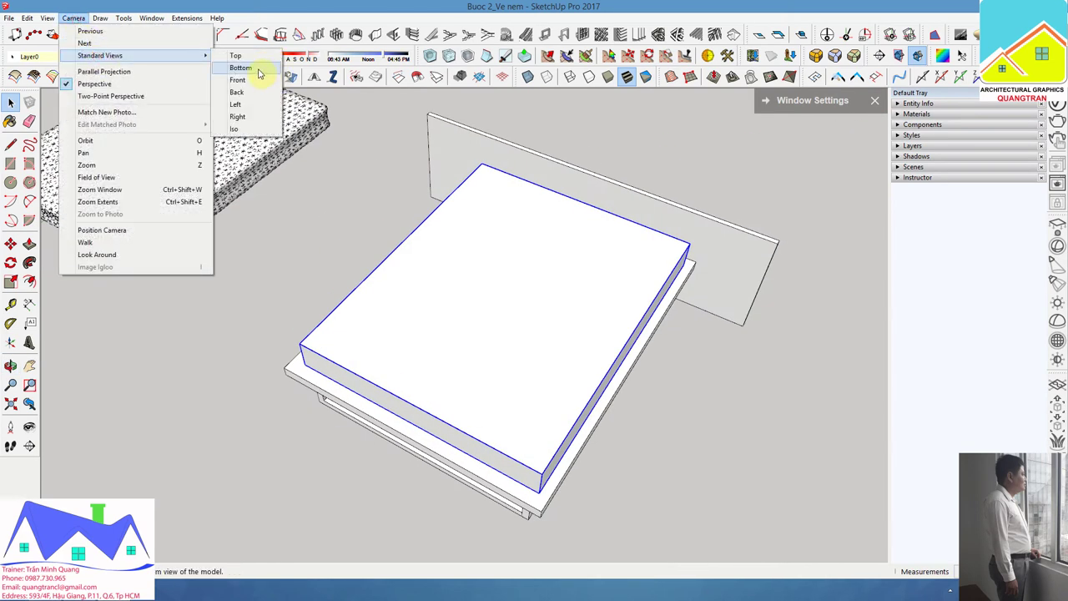
click(236, 56)
click(74, 17)
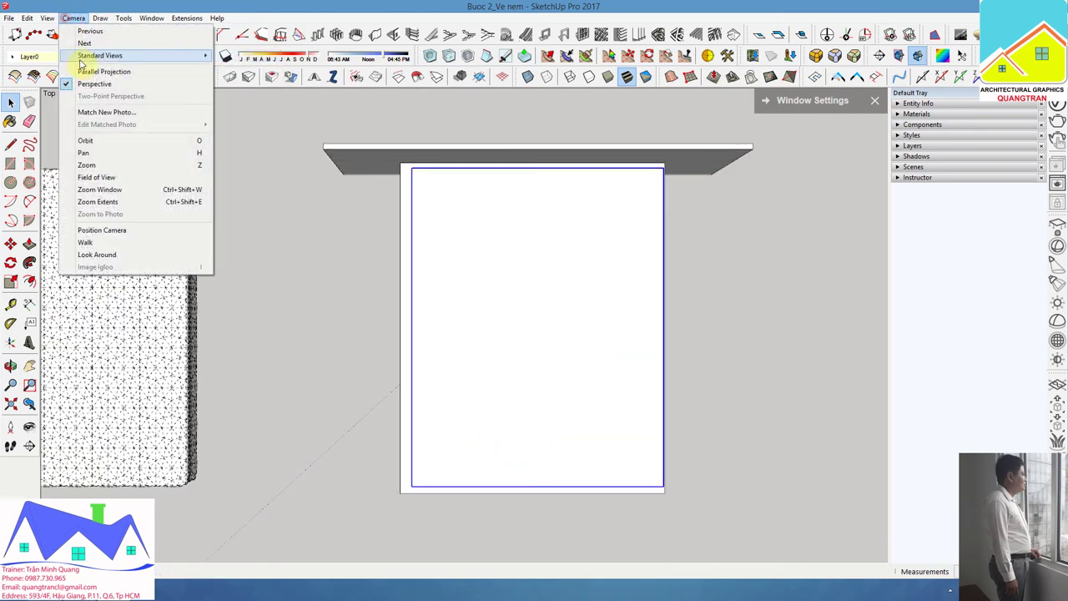
click(92, 70)
double_click(586, 273)
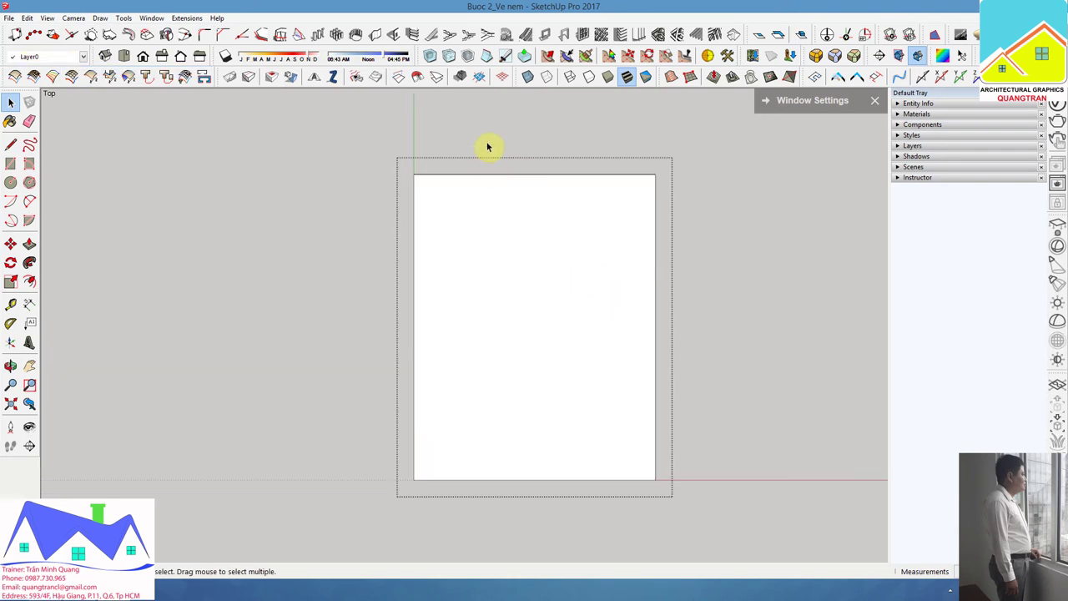
Step: Cut the top rectangle edge to edge with vertical lines into 8 equal columns
click(507, 57)
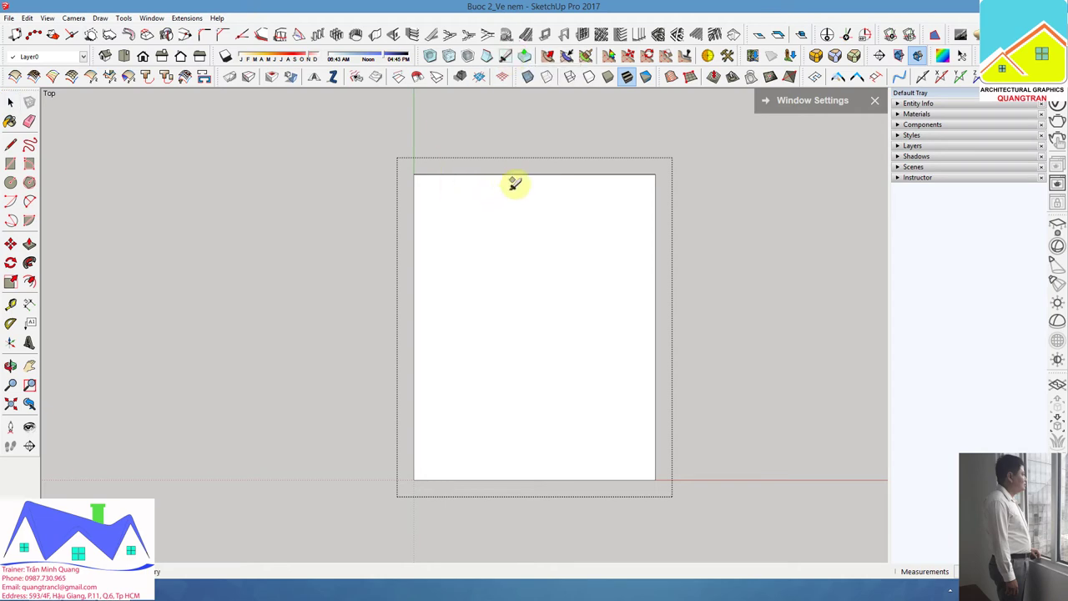
click(534, 175)
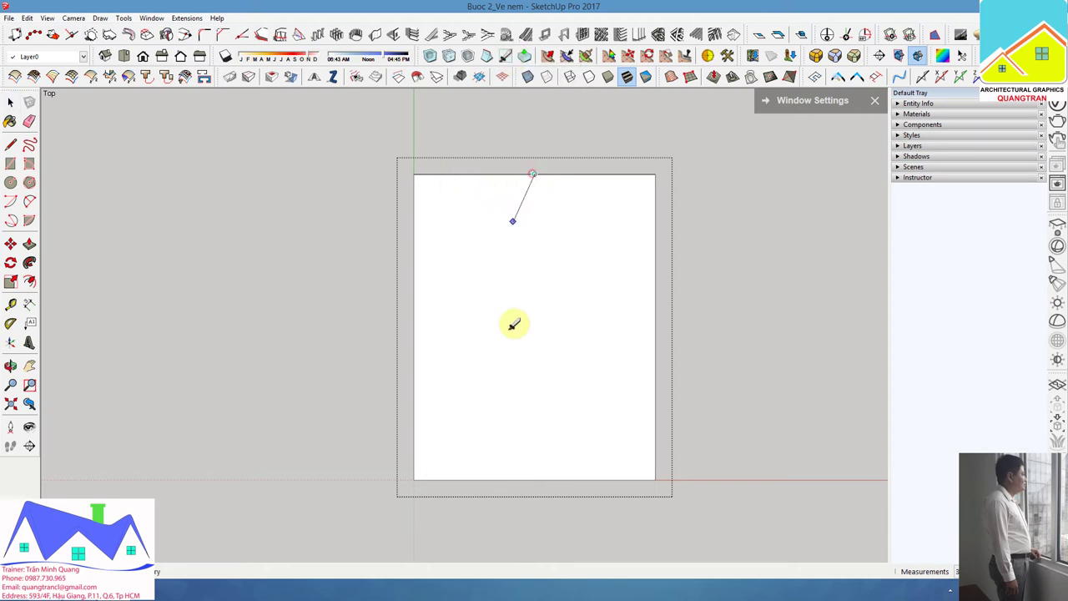
click(535, 482)
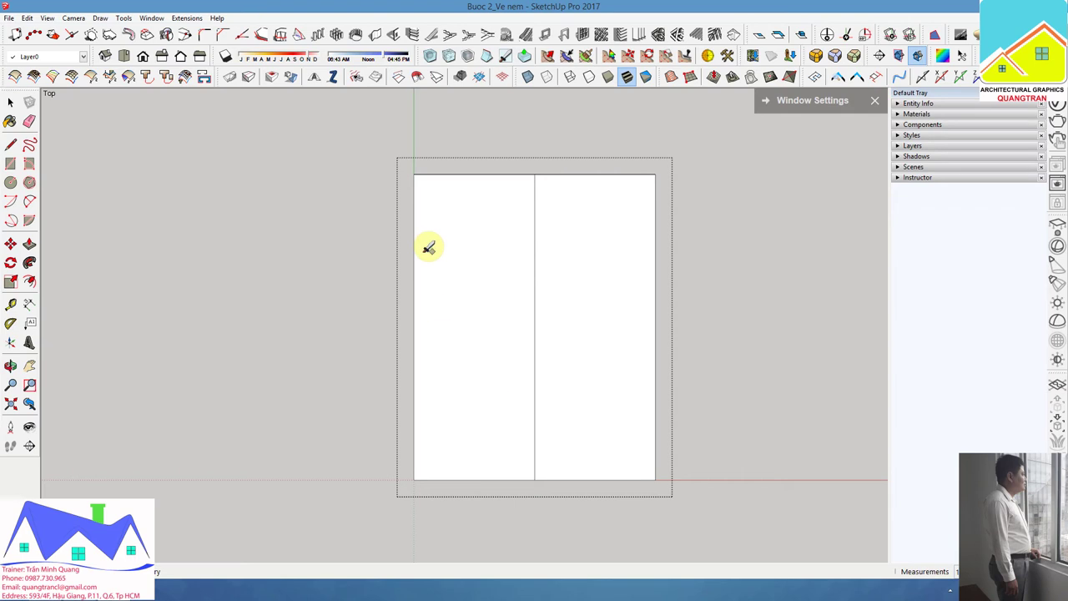
click(471, 176)
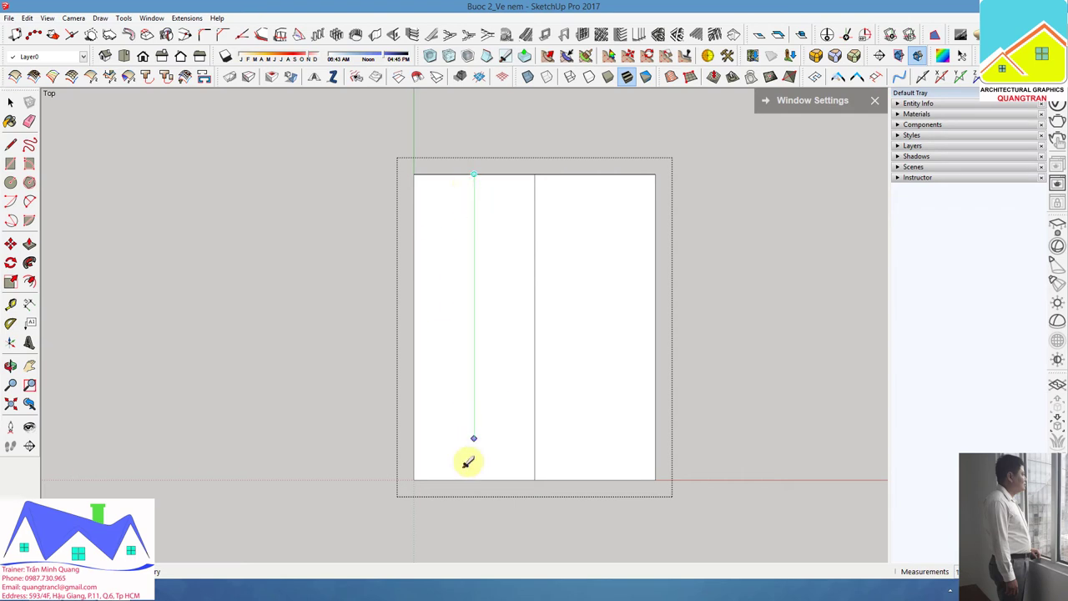
click(595, 176)
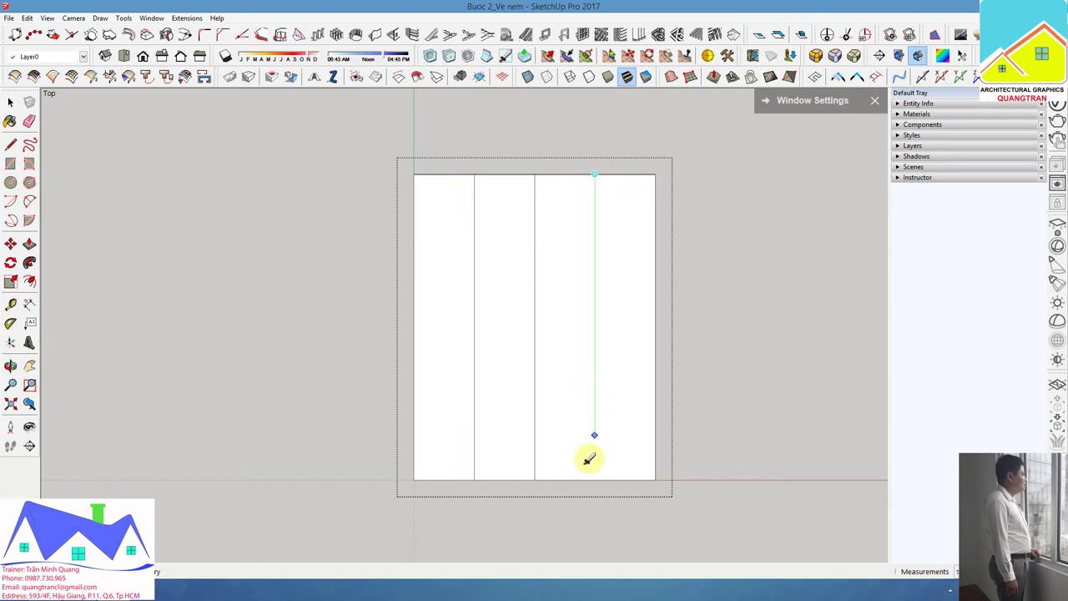
click(443, 175)
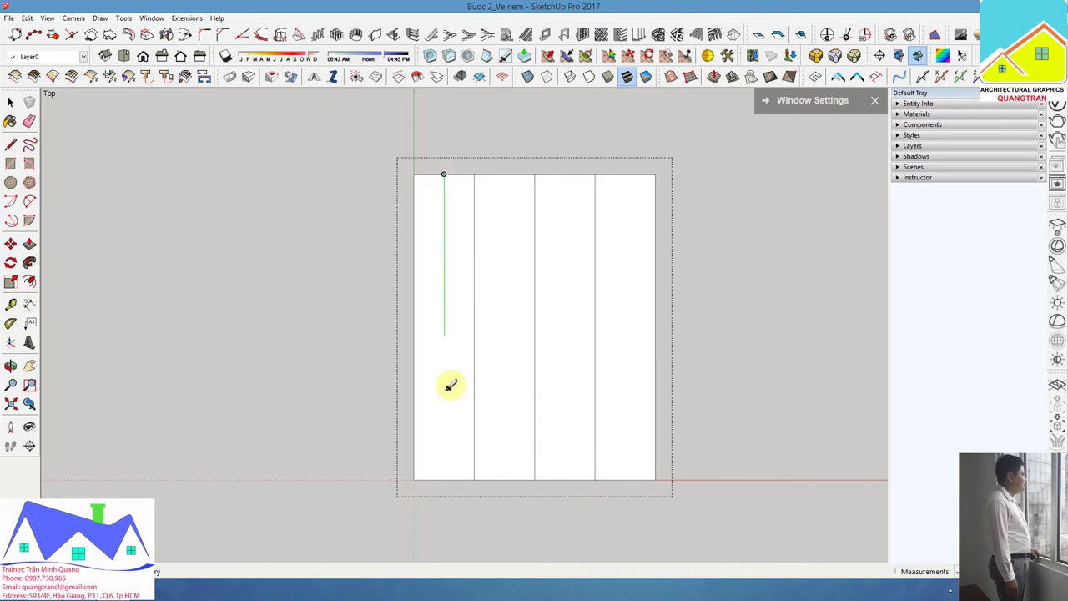
click(443, 481)
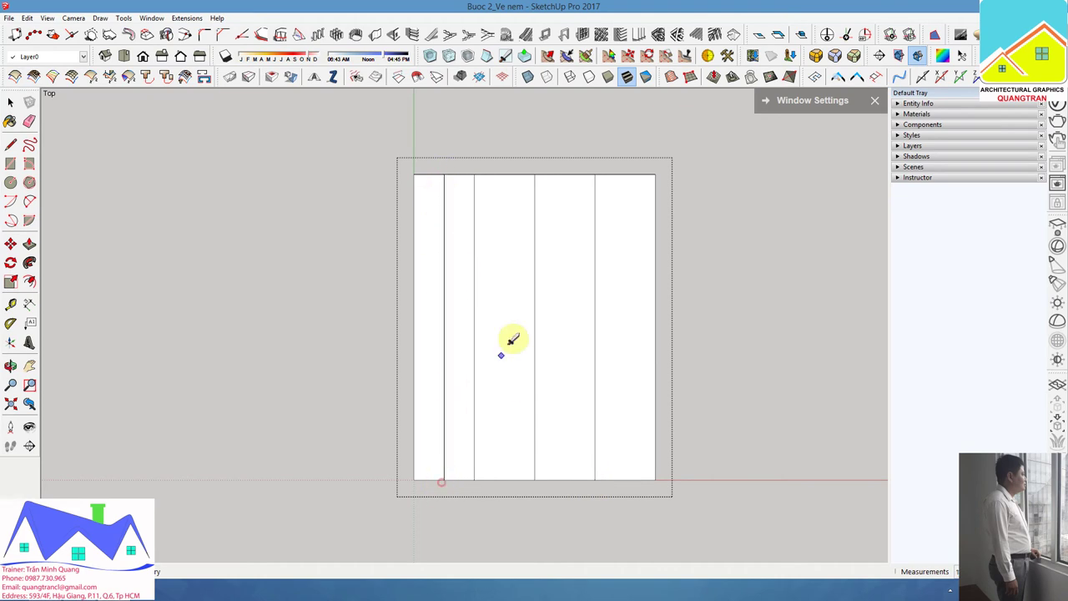
click(503, 175)
click(504, 481)
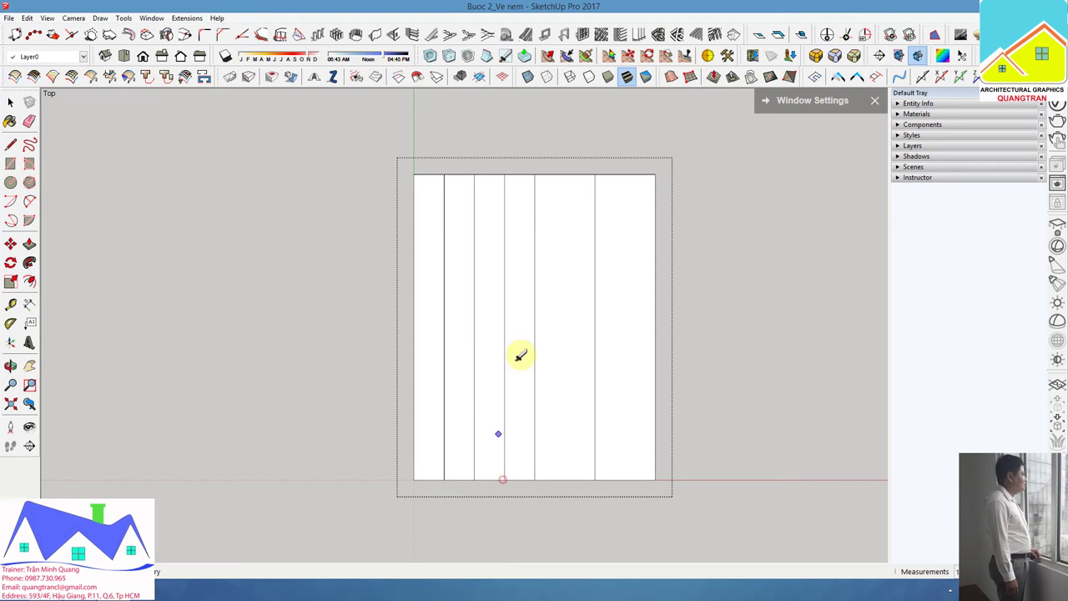
click(565, 175)
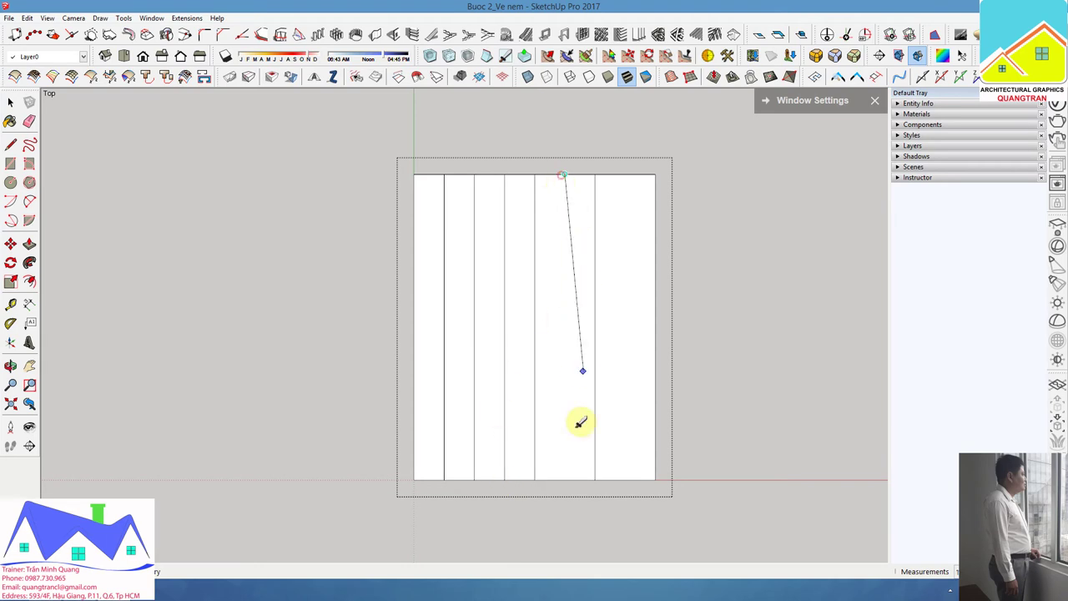
click(563, 481)
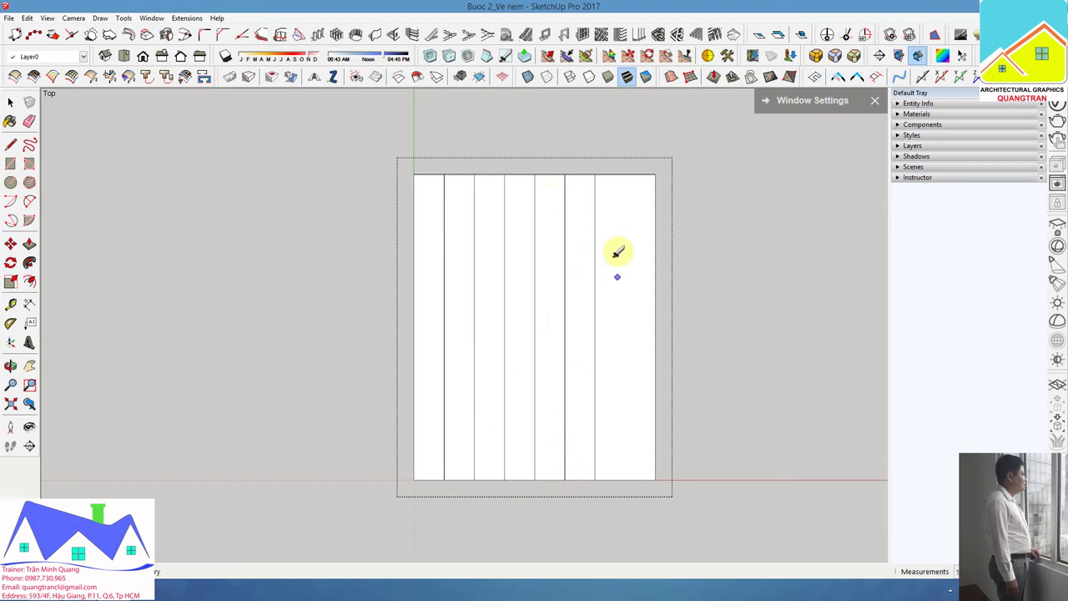
click(625, 175)
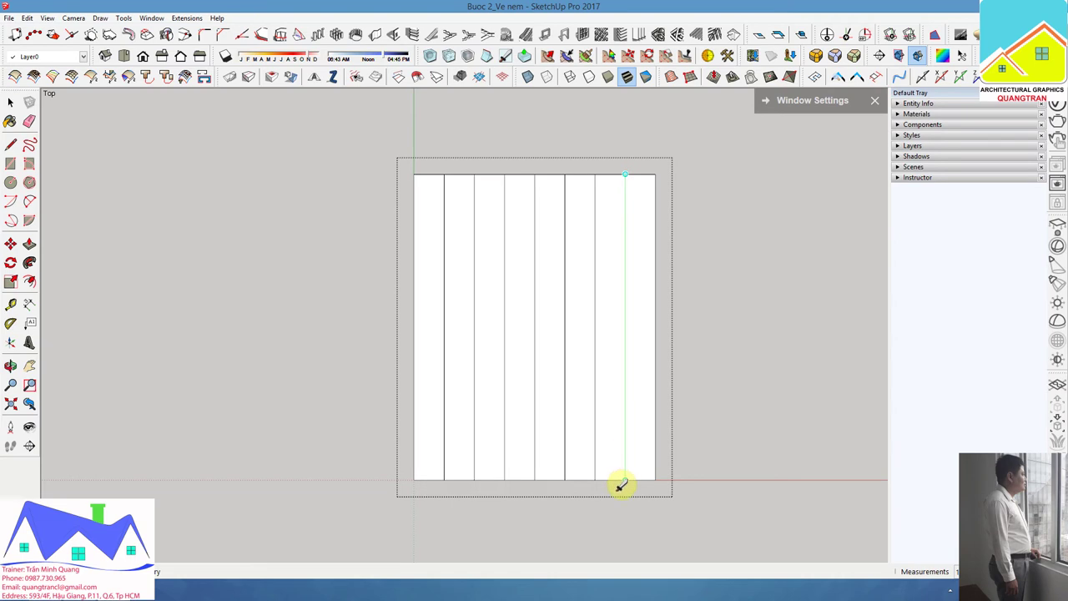
Step: Add horizontal cut lines dividing the top into 8 equal rows
click(413, 327)
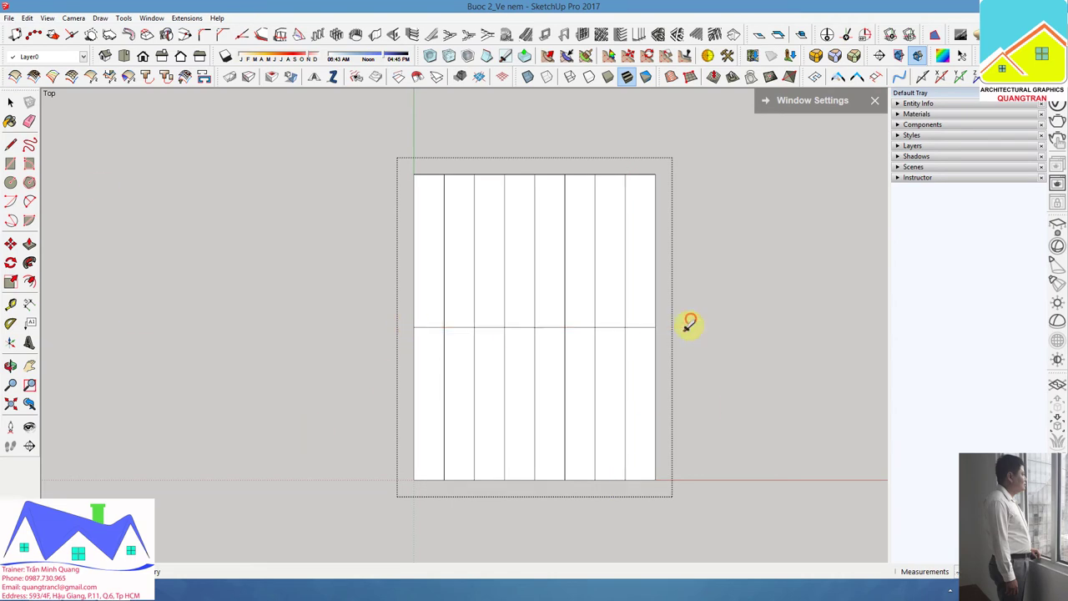
click(413, 250)
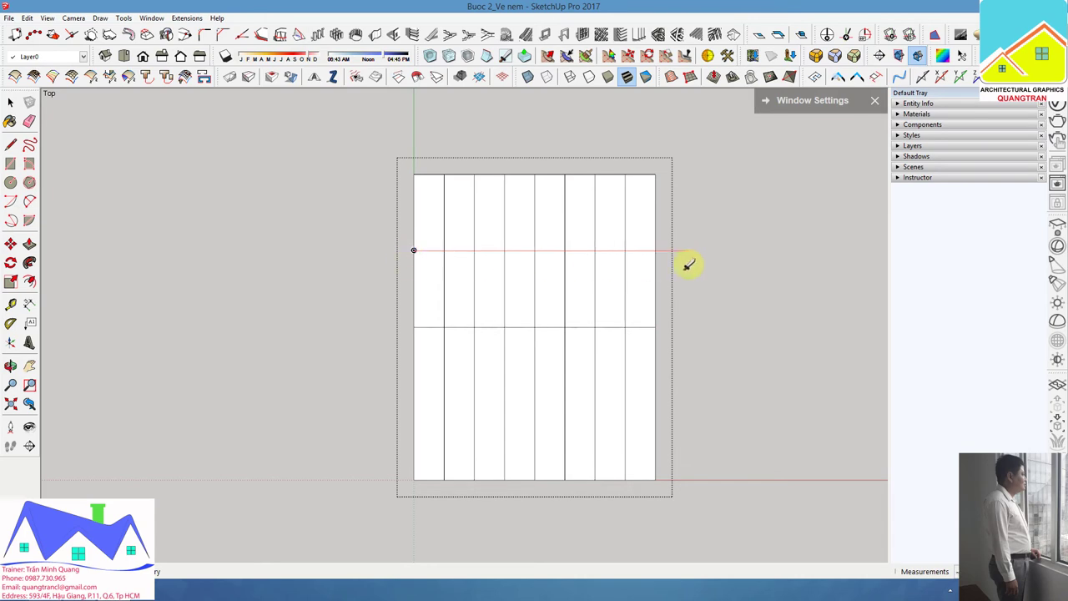
click(413, 213)
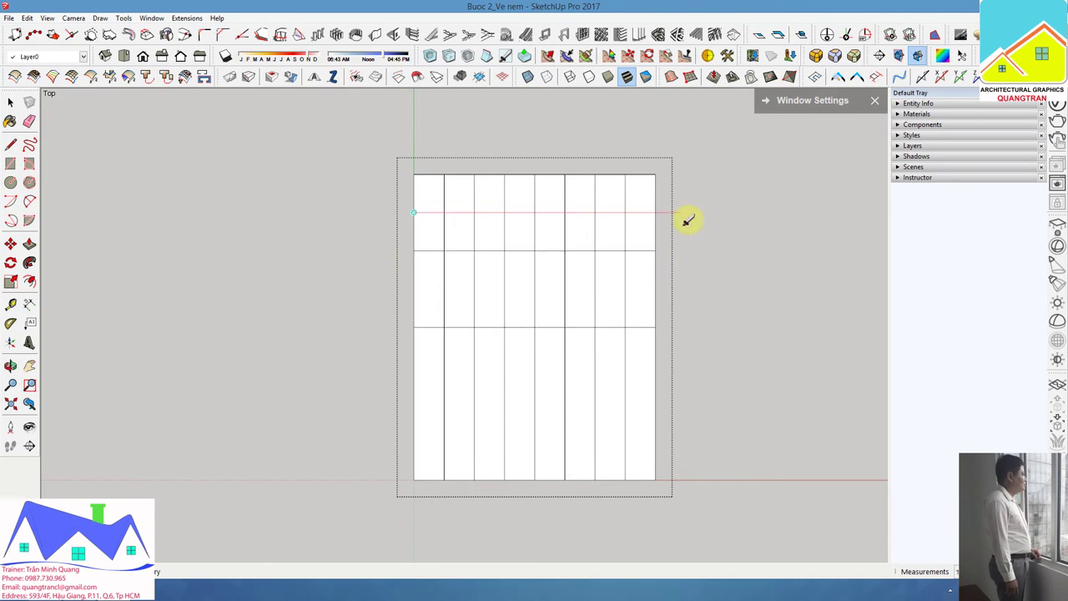
click(699, 213)
click(413, 289)
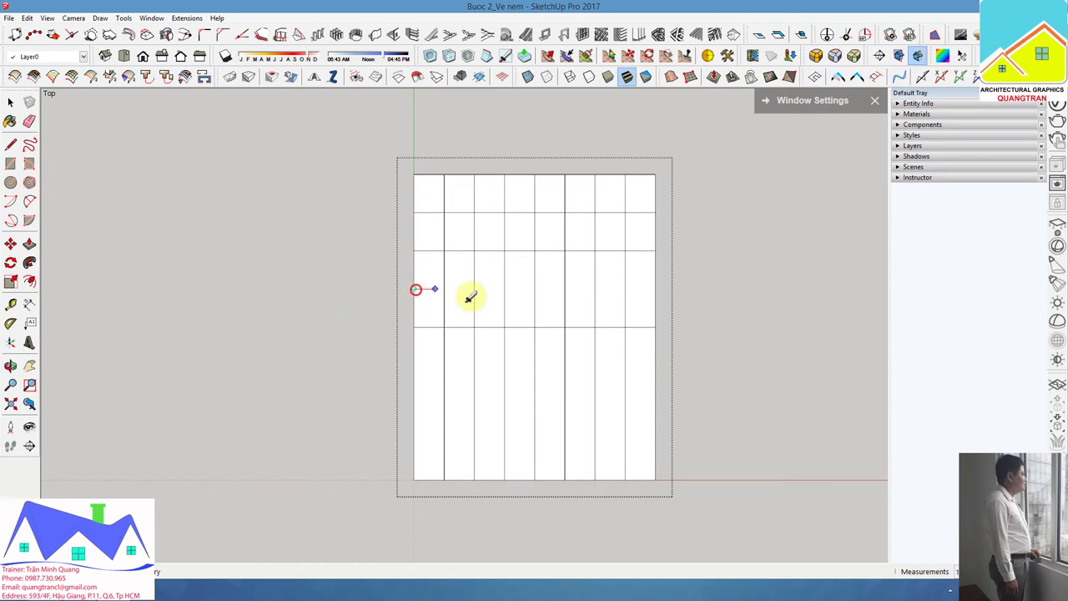
click(699, 290)
click(413, 403)
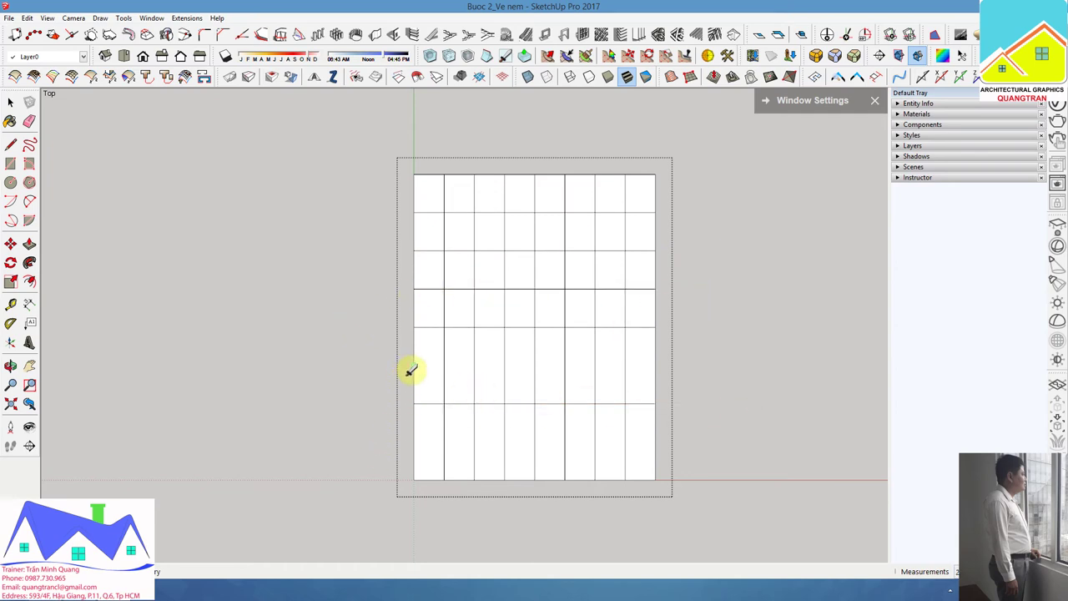
click(414, 365)
click(789, 365)
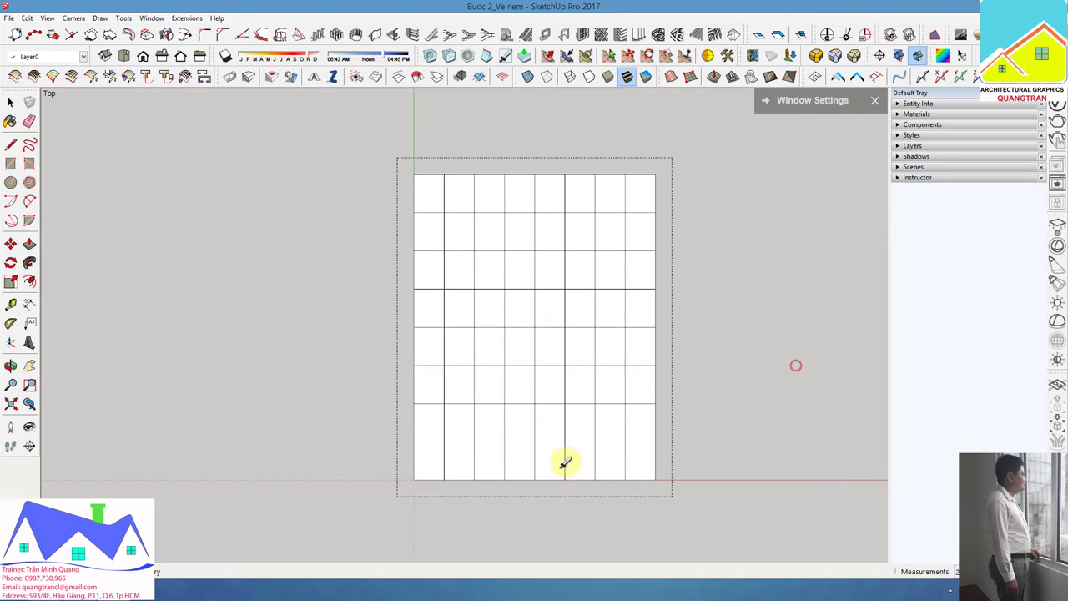
click(413, 442)
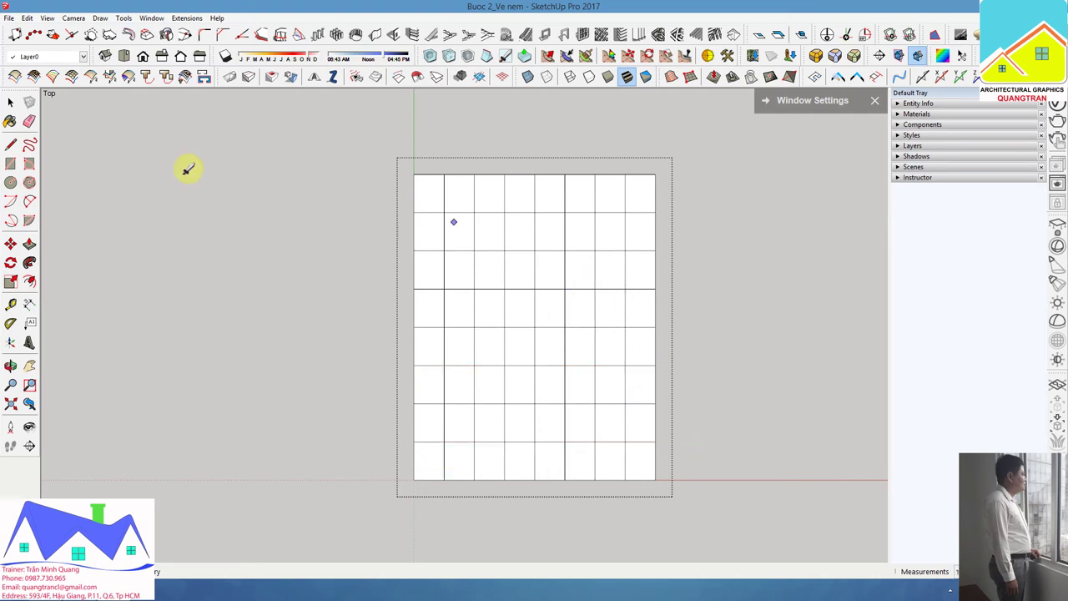
Step: Return to the angled 3D view in Perspective and reopen the mattress group
key(space)
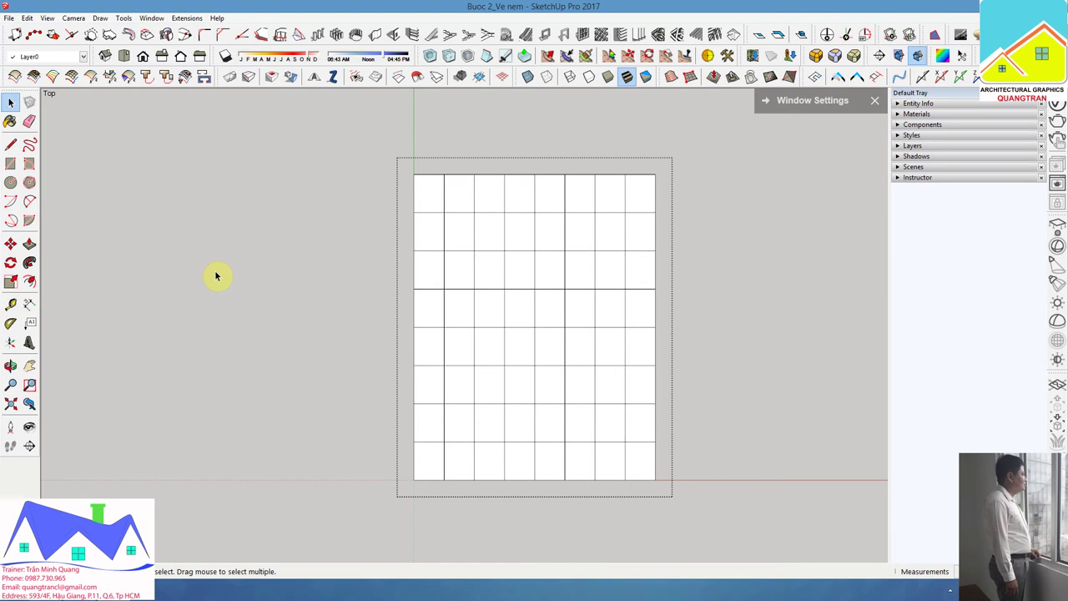
key(F2)
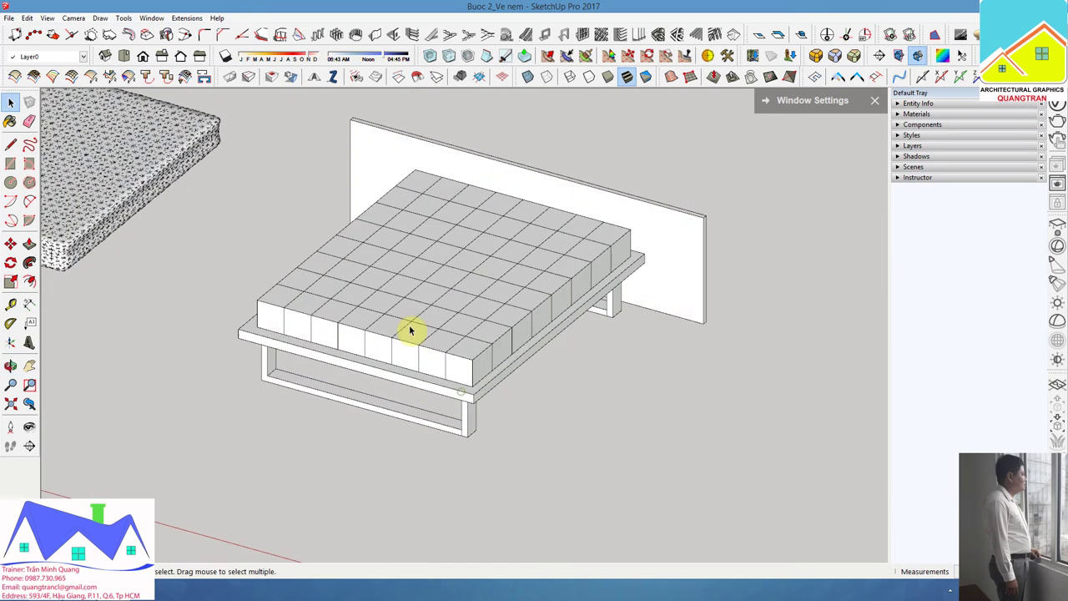
click(73, 17)
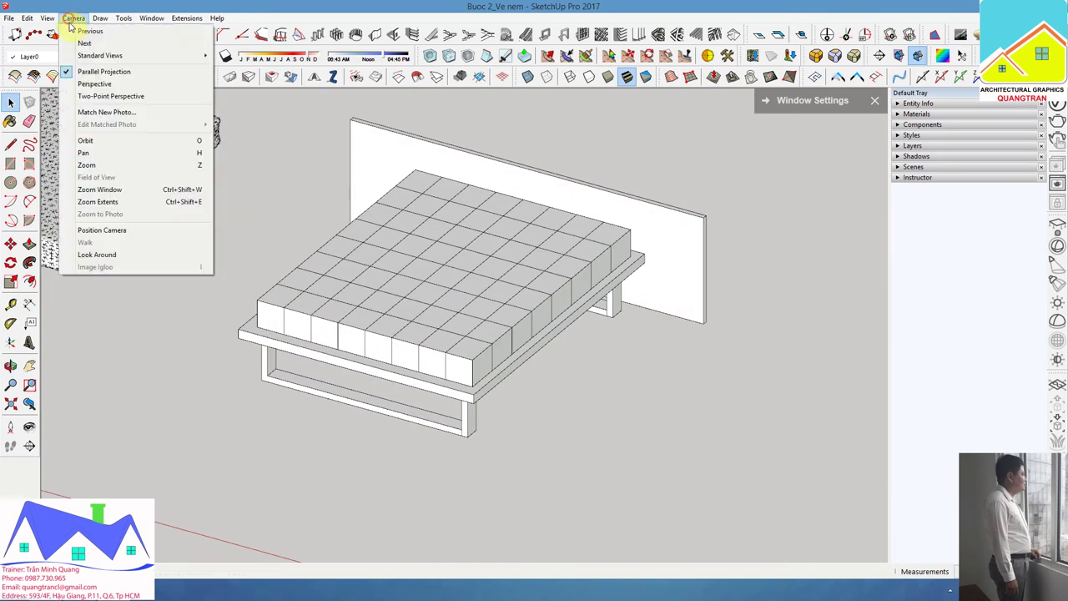
click(91, 83)
double_click(495, 351)
middle_drag(495, 351, 580, 350)
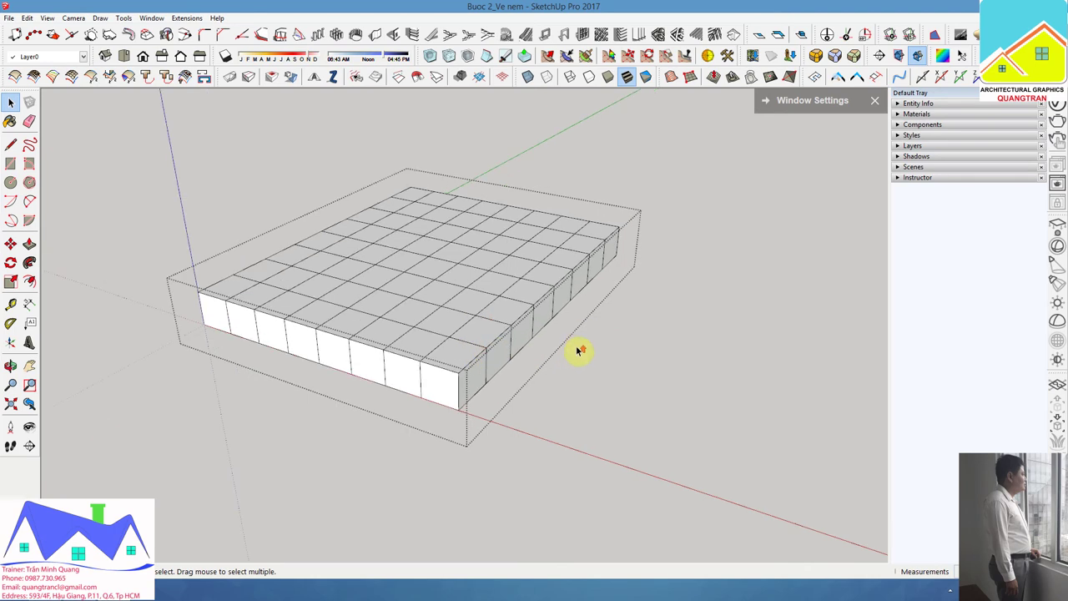
Step: Split the box sides at mid-height and zoom in on the front corner to inspect it
key(r)
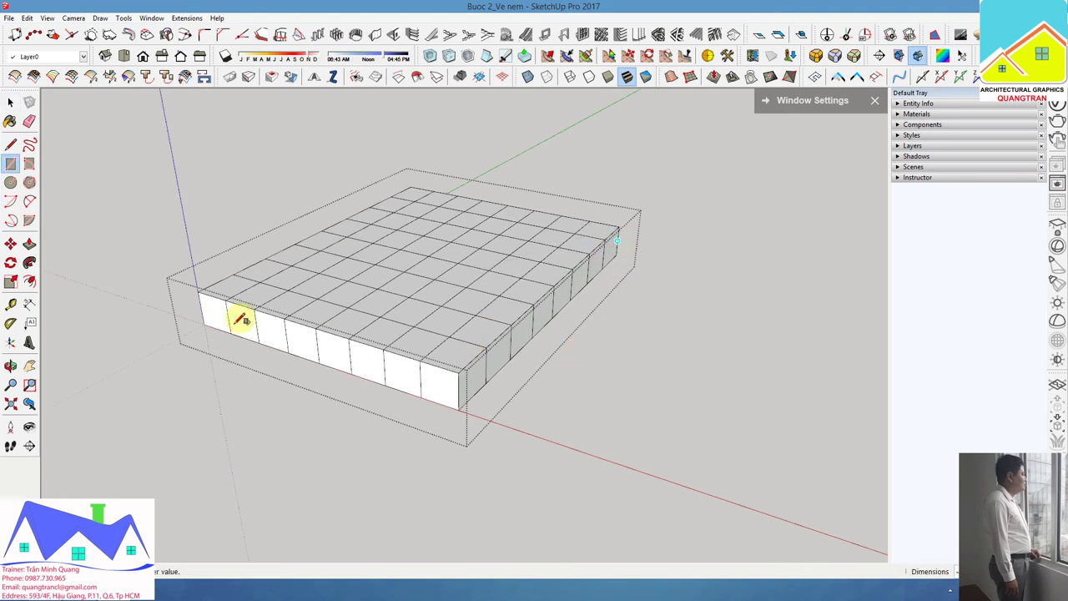
click(210, 303)
scroll(531, 327, up, 1)
scroll(530, 328, up, 2)
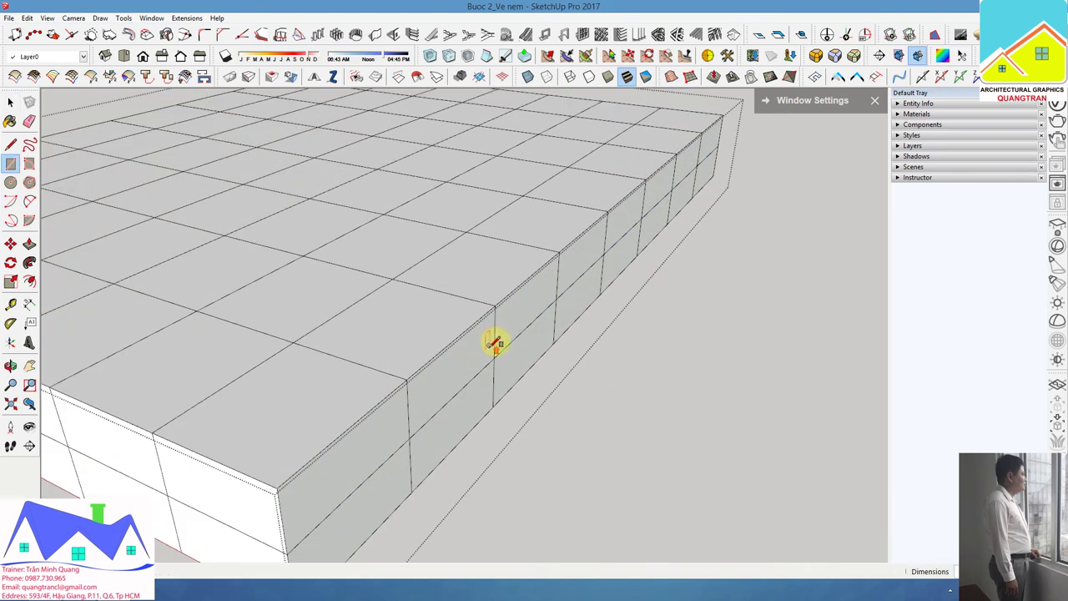
scroll(494, 342, up, 2)
scroll(445, 375, up, 2)
scroll(429, 393, up, 2)
scroll(424, 410, up, 2)
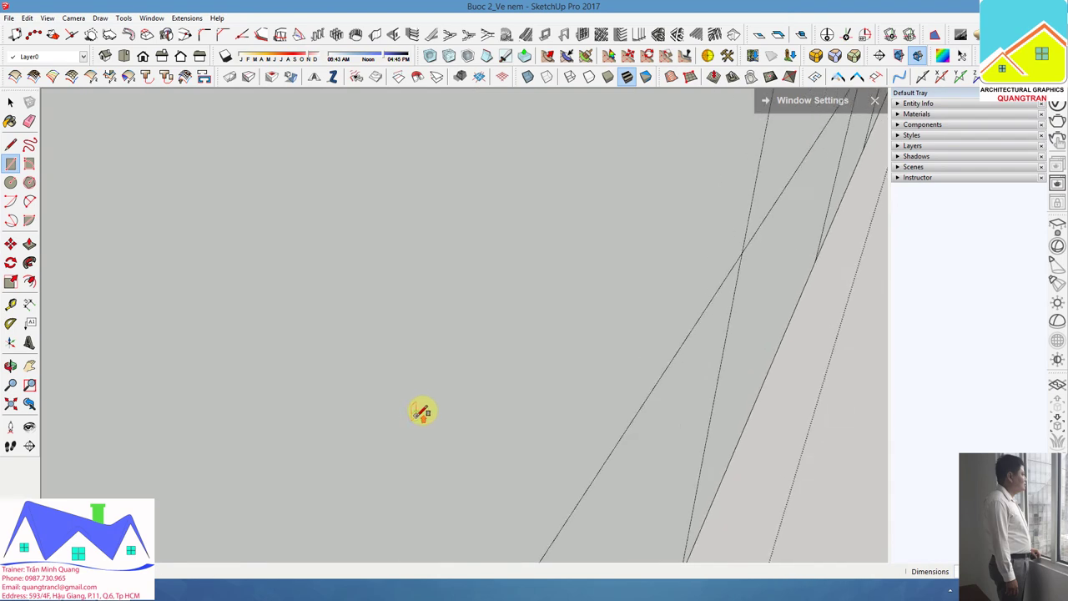
mouse_move(423, 411)
middle_down()
mouse_move(493, 408)
mouse_move(626, 365)
mouse_move(670, 375)
middle_up()
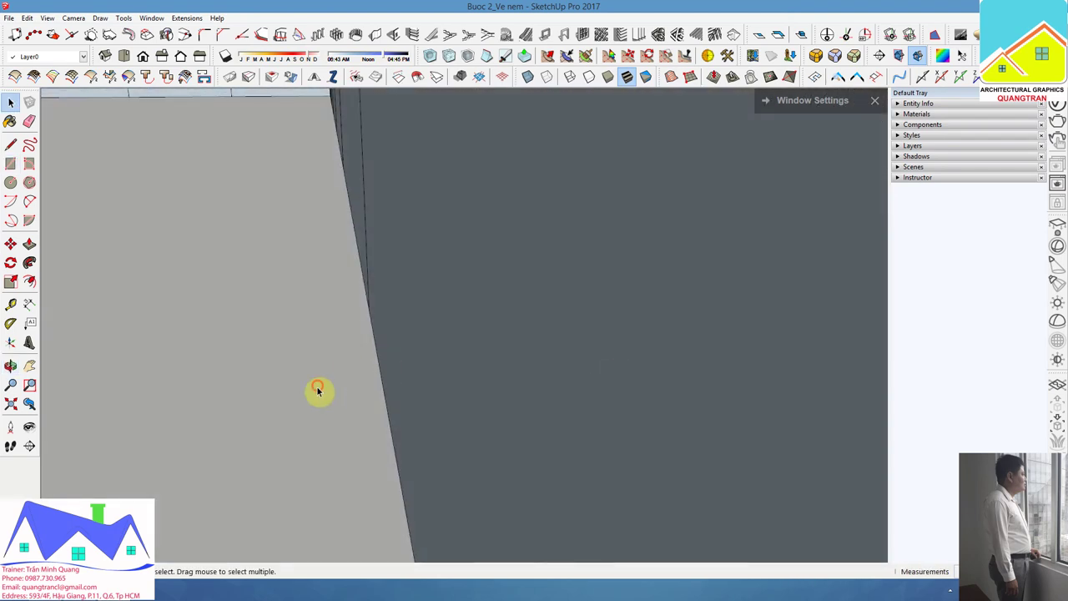
scroll(317, 389, down, 2)
scroll(322, 392, down, 3)
scroll(365, 410, down, 3)
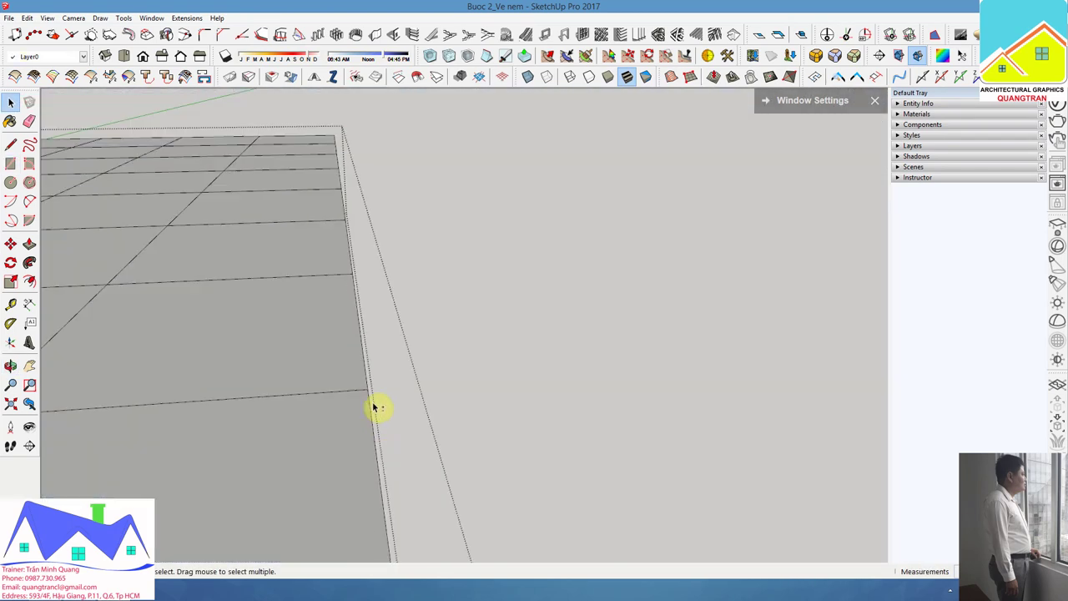
scroll(374, 409, down, 3)
scroll(433, 353, up, 3)
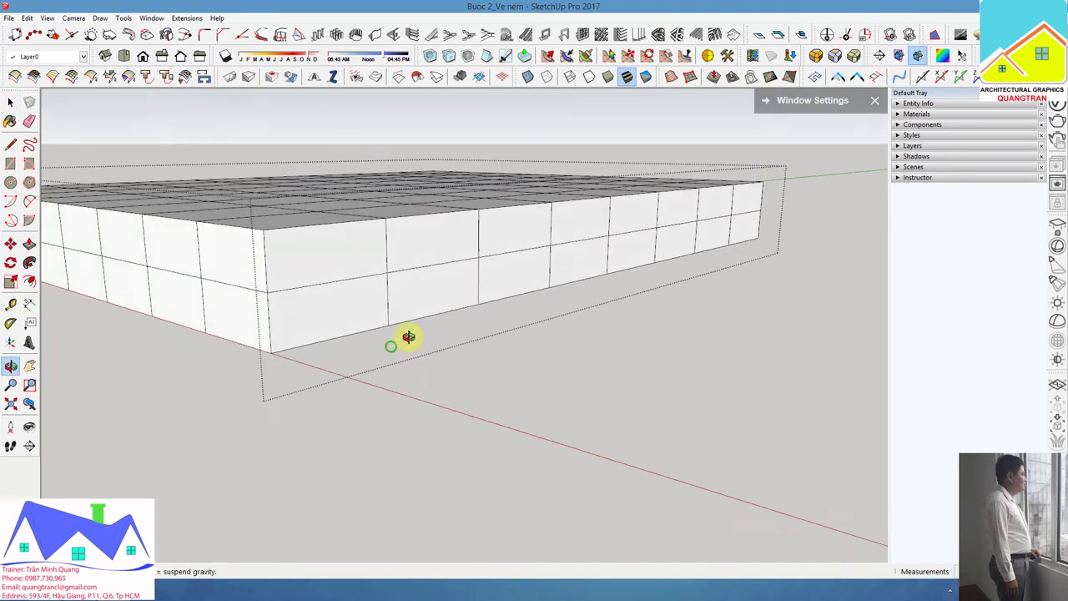
scroll(406, 339, up, 3)
scroll(835, 445, down, 5)
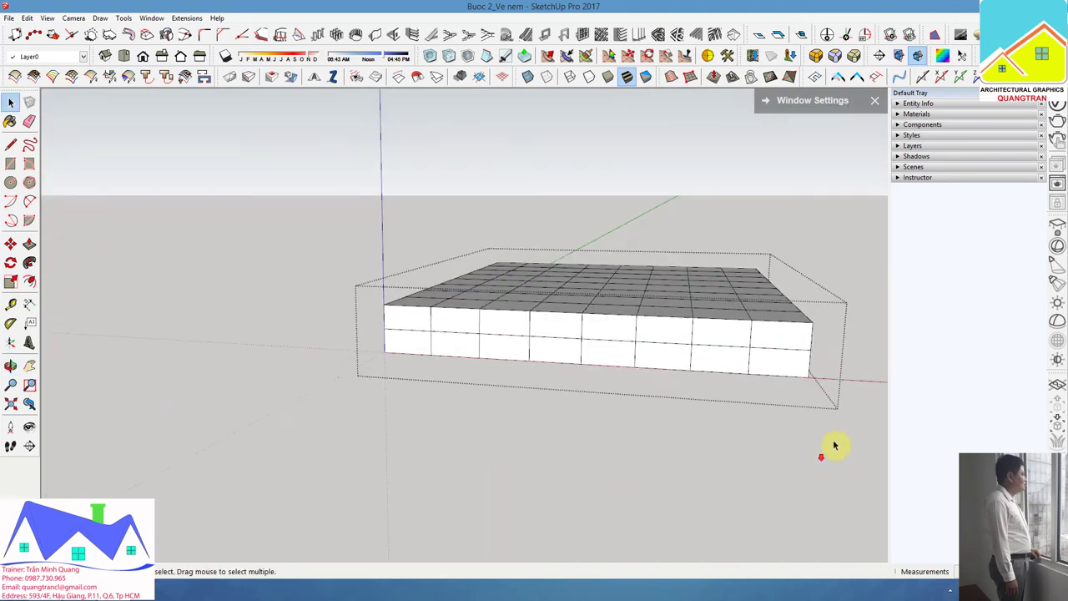
scroll(443, 296, down, 2)
scroll(706, 331, up, 2)
scroll(622, 347, up, 3)
scroll(620, 346, up, 2)
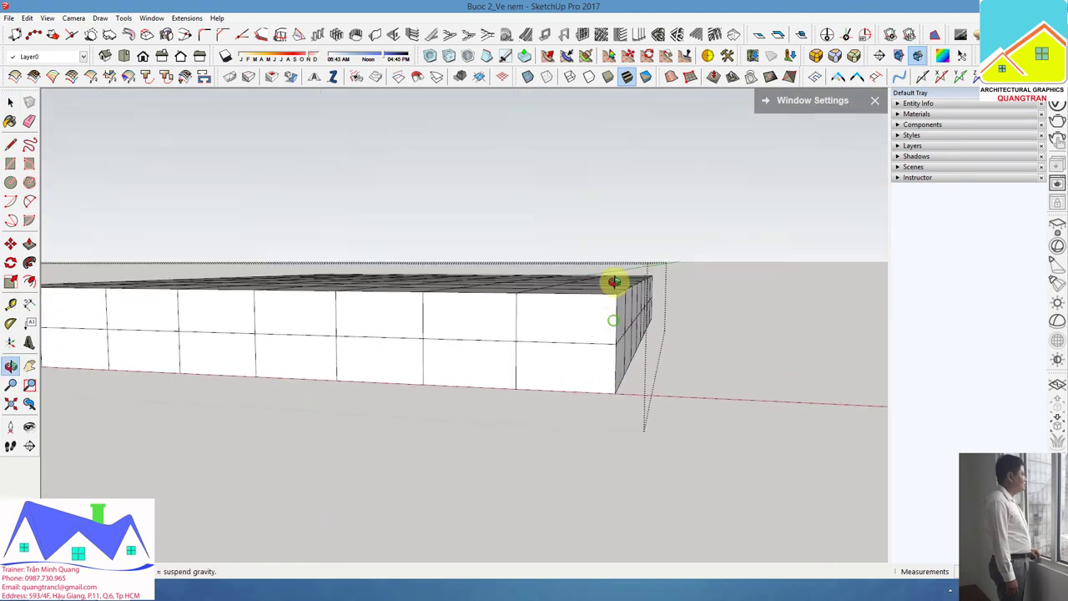
scroll(613, 281, up, 1)
scroll(625, 331, up, 2)
scroll(613, 362, up, 2)
Step: Move the mid-height edge on one end face outward so that end bulges
mouse_move(612, 350)
middle_down()
mouse_move(582, 342)
mouse_move(643, 334)
mouse_move(625, 325)
middle_up()
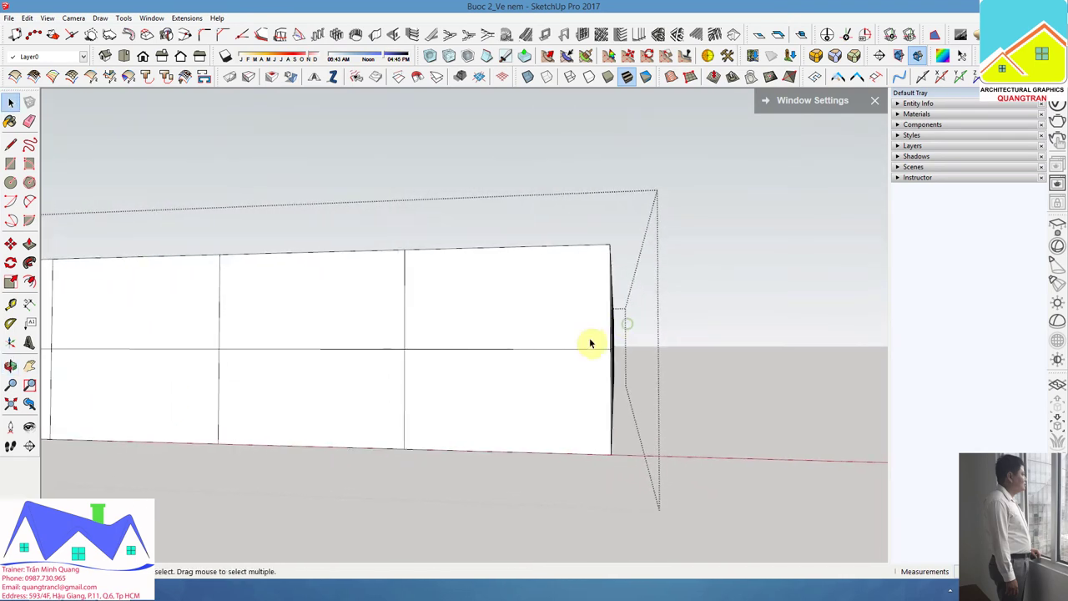
middle_drag(618, 364, 546, 393)
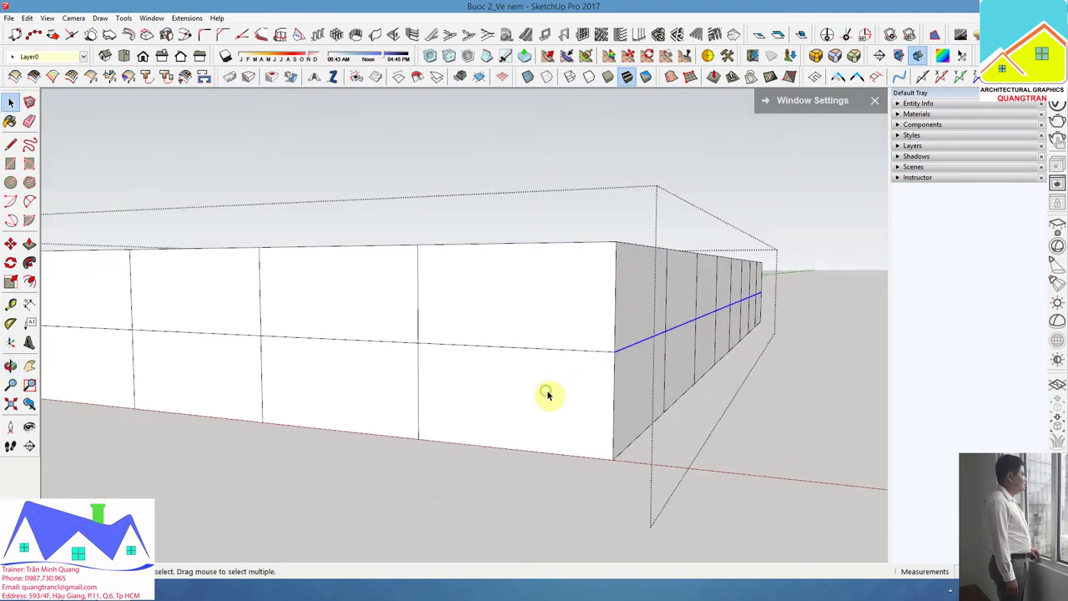
key(m)
click(582, 385)
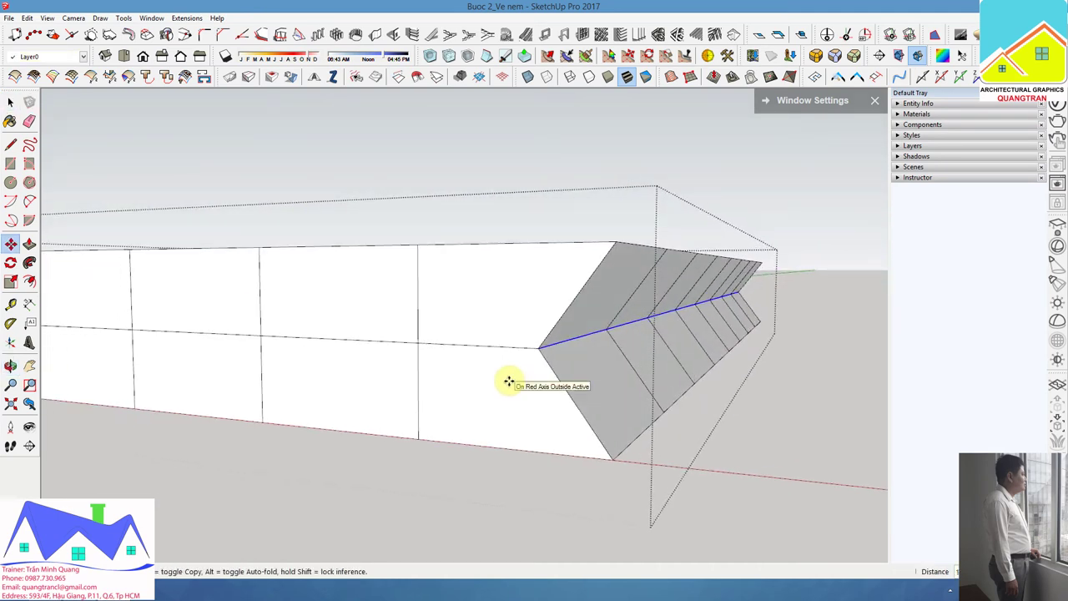
key(Escape)
key(space)
mouse_move(536, 334)
middle_down()
mouse_move(604, 346)
mouse_move(314, 329)
mouse_move(490, 415)
mouse_move(520, 389)
mouse_move(513, 400)
middle_up()
mouse_move(539, 326)
middle_down()
mouse_move(532, 300)
mouse_move(640, 343)
mouse_move(639, 359)
mouse_move(579, 334)
middle_up()
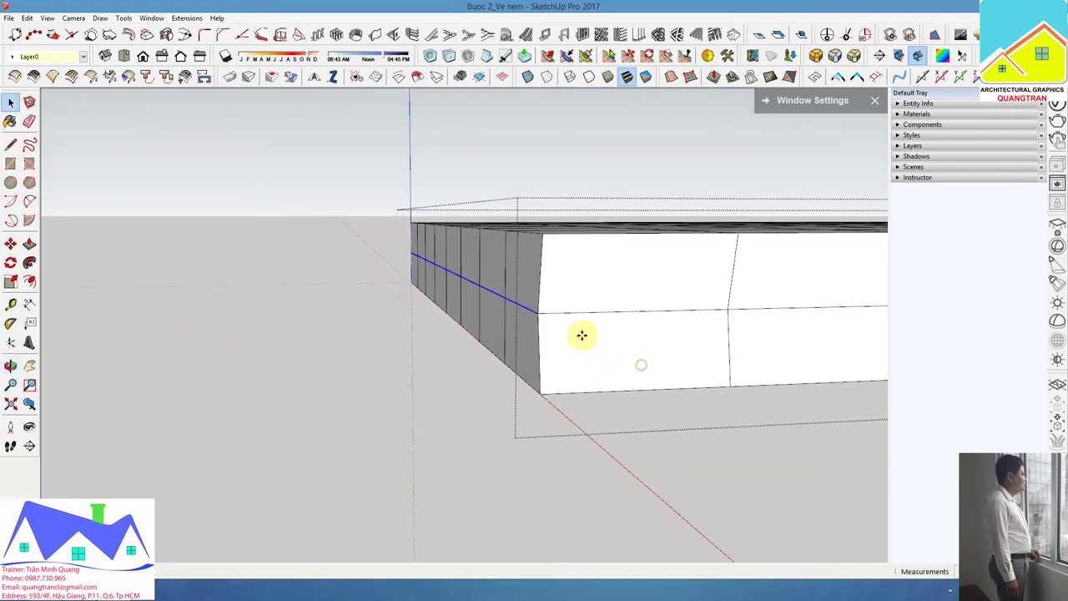
key(m)
click(576, 333)
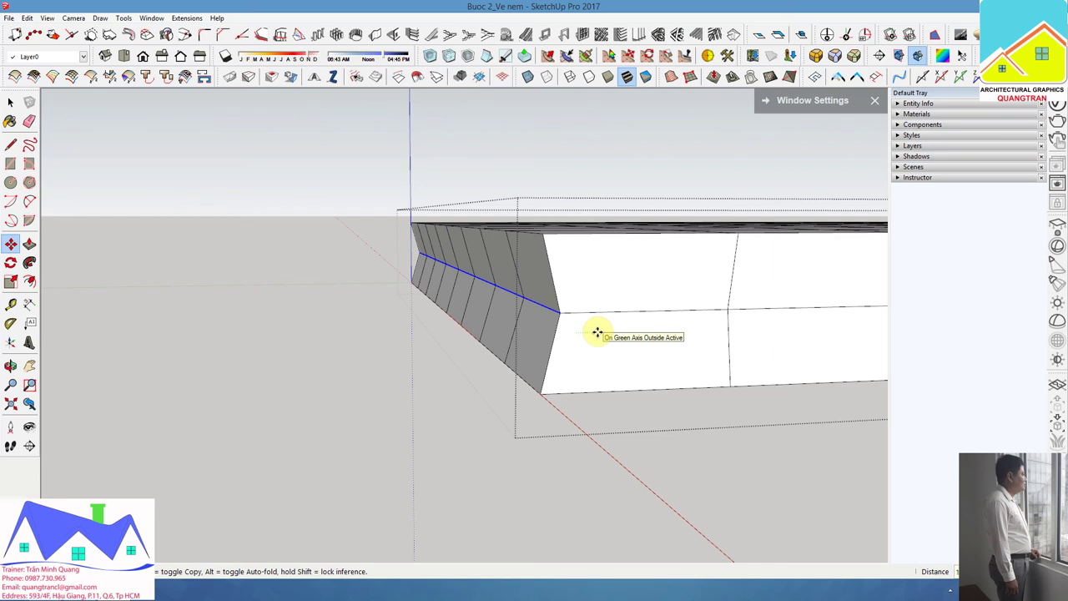
click(598, 333)
key(space)
Step: Push the mid-height edge on the opposite end outward to bulge it too
mouse_move(601, 337)
middle_down()
mouse_move(639, 312)
mouse_move(556, 346)
mouse_move(299, 338)
mouse_move(459, 354)
middle_up()
scroll(329, 341, up, 2)
scroll(326, 336, up, 2)
scroll(310, 343, up, 1)
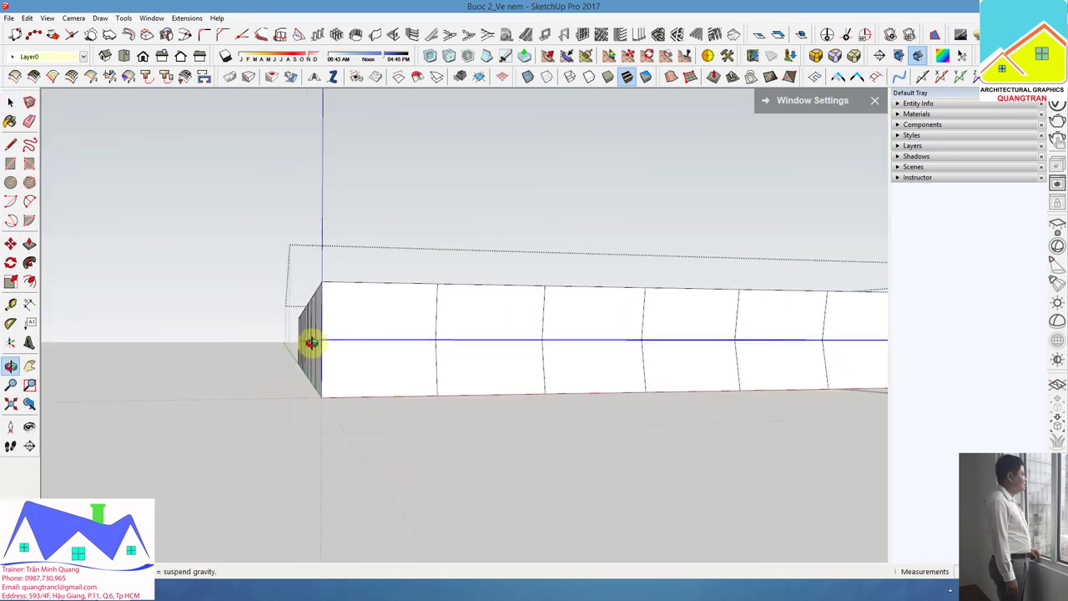
mouse_move(310, 342)
middle_down()
mouse_move(300, 348)
mouse_move(406, 375)
middle_up()
key(m)
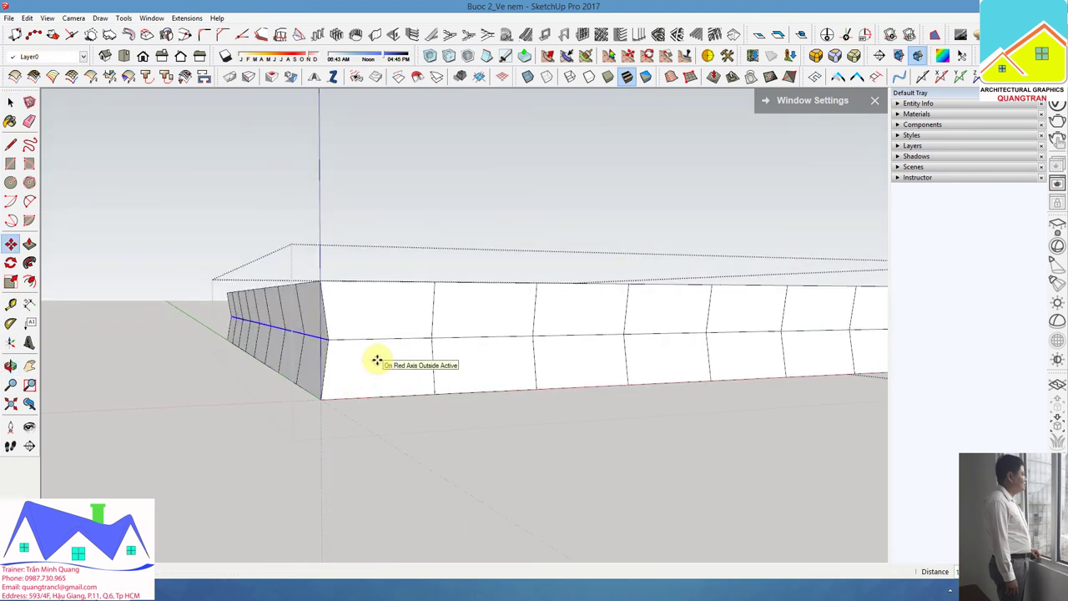
mouse_move(376, 358)
middle_down()
mouse_move(690, 343)
mouse_move(670, 335)
mouse_move(525, 358)
mouse_move(363, 345)
mouse_move(295, 319)
mouse_move(375, 374)
mouse_move(363, 375)
middle_up()
scroll(292, 322, up, 1)
key(space)
key(m)
drag(341, 369, 361, 367)
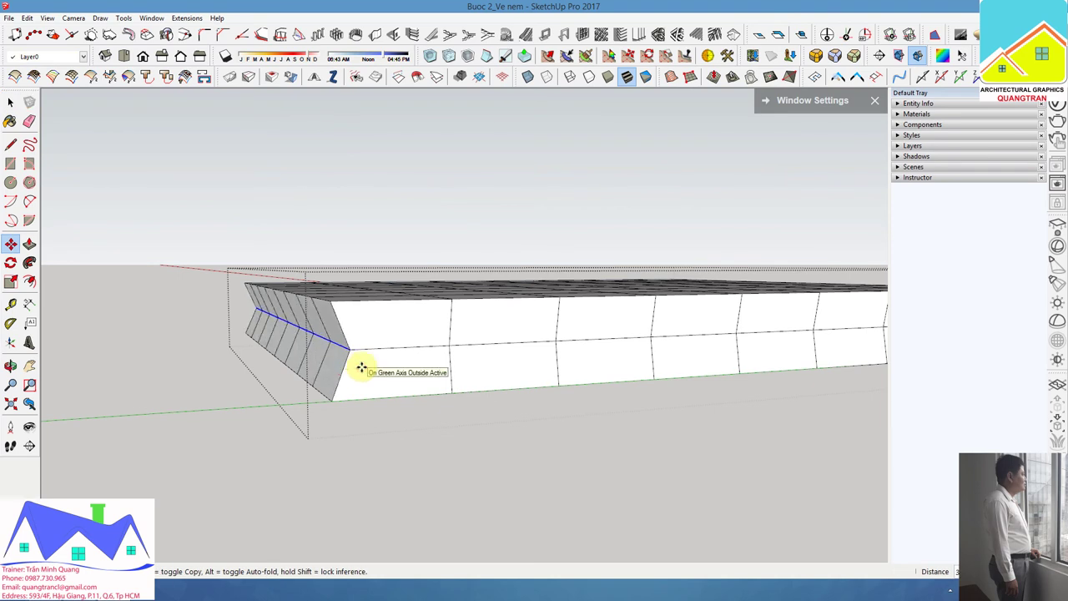
key(space)
Step: Select all the connected box geometry and view the whole box from above
triple_click(442, 362)
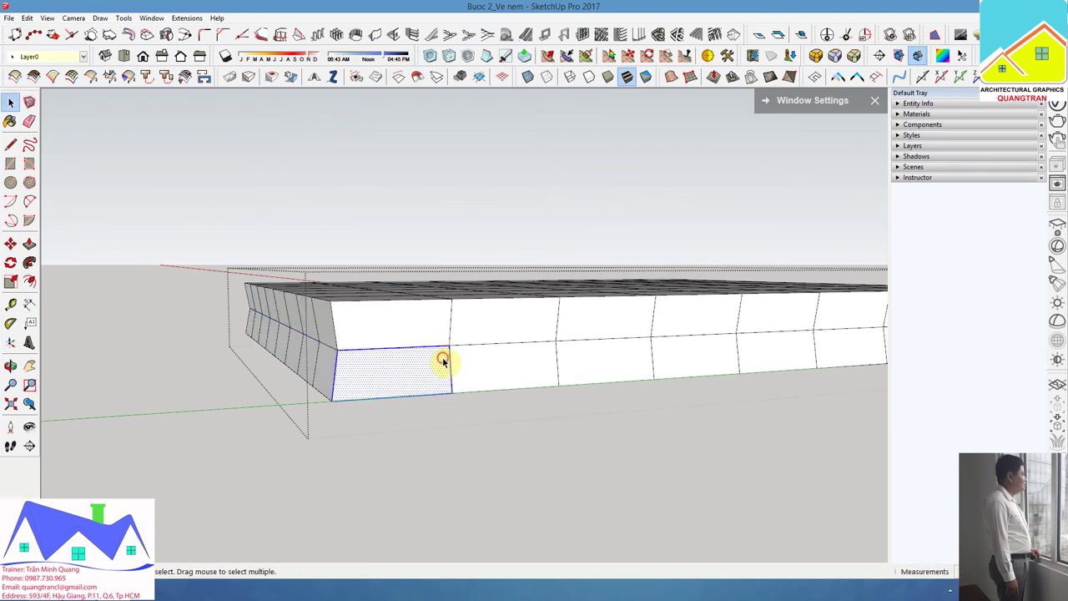
scroll(326, 445, down, 3)
scroll(326, 445, down, 2)
mouse_move(537, 354)
middle_down()
mouse_move(375, 432)
mouse_move(449, 405)
middle_up()
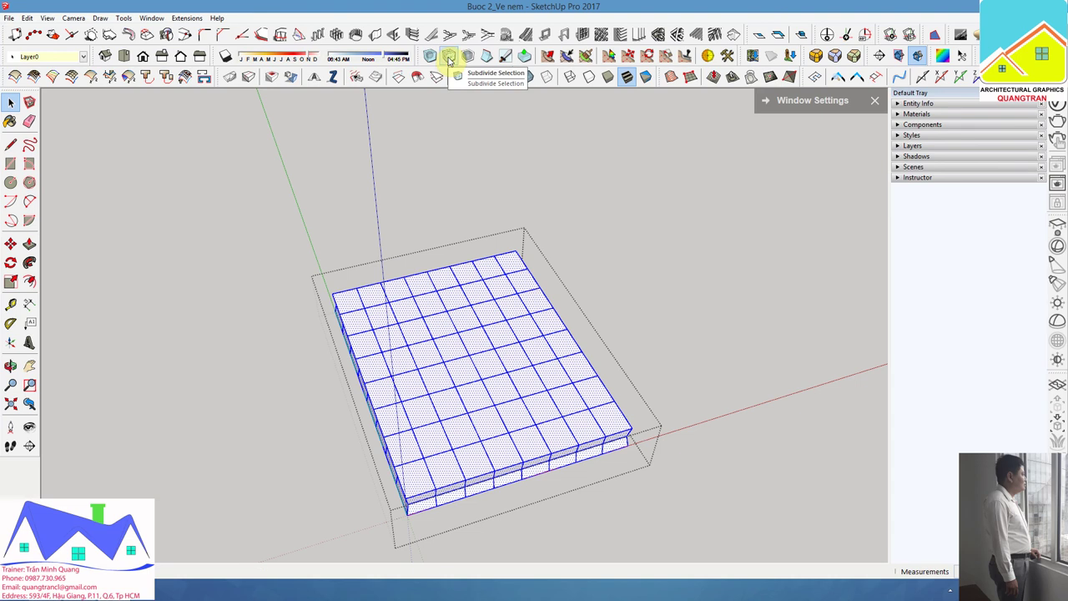
Step: Apply smooth subdivision to the selected bulged box from the SubD toolbar to preview the mesh
click(449, 58)
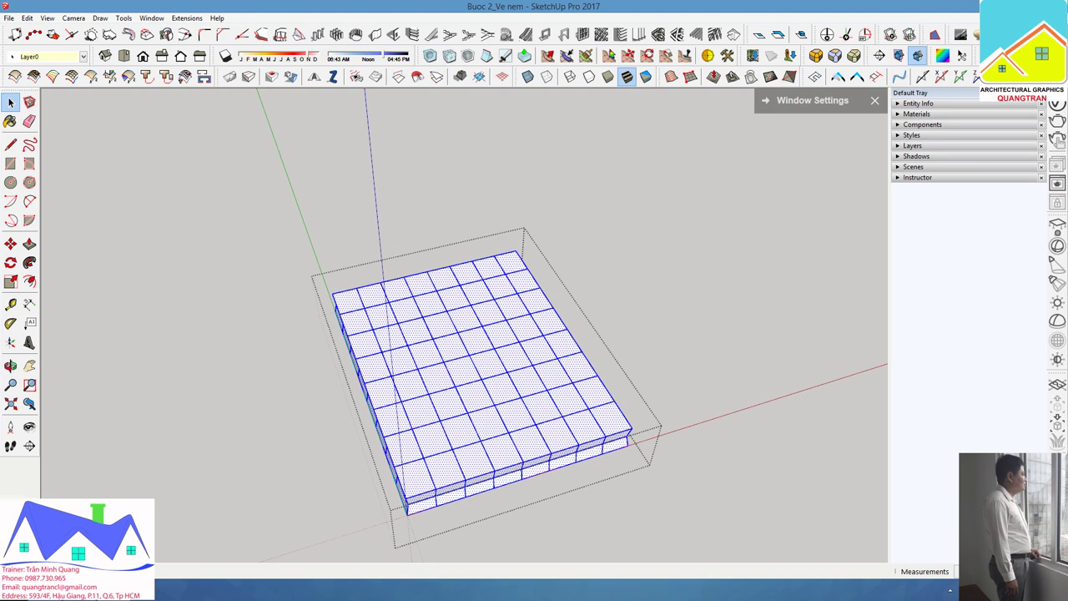
click(428, 57)
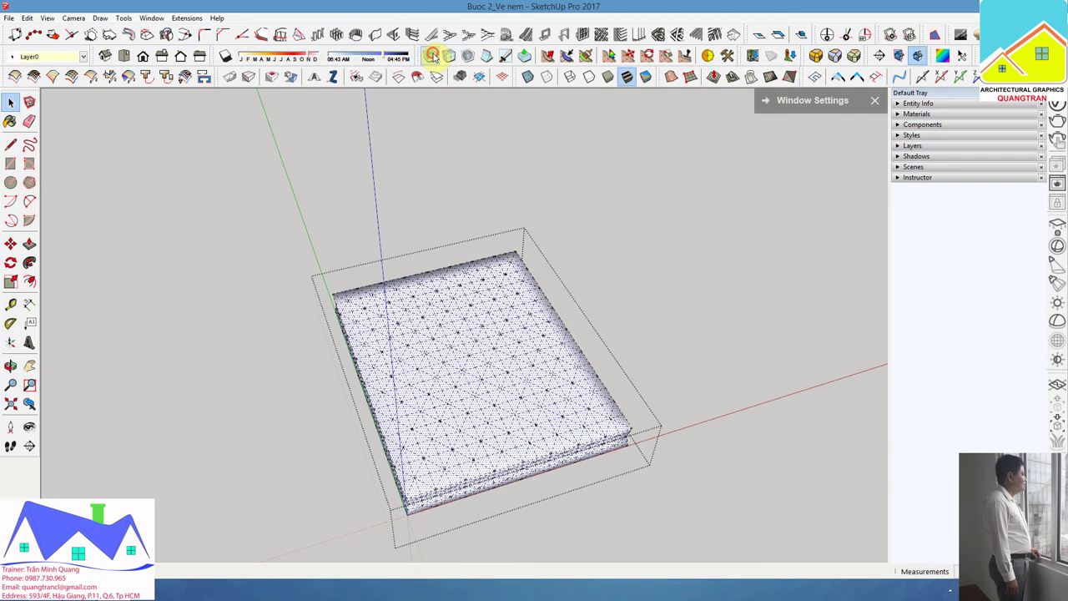
click(433, 56)
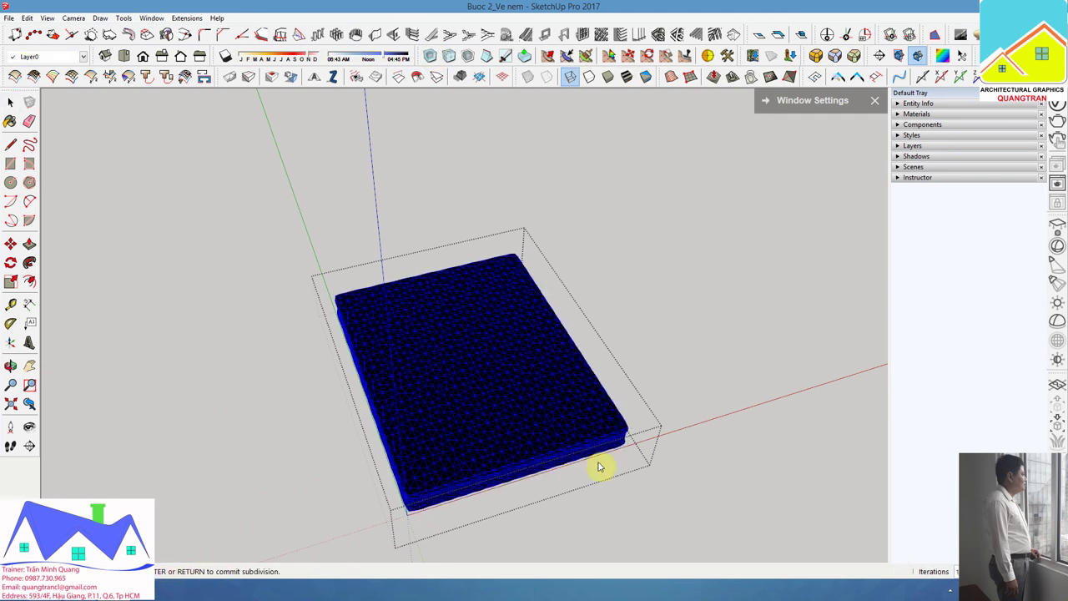
Step: Commit the subdivision, exit the group, and view the smooth mattress on the bed frame
key(Return)
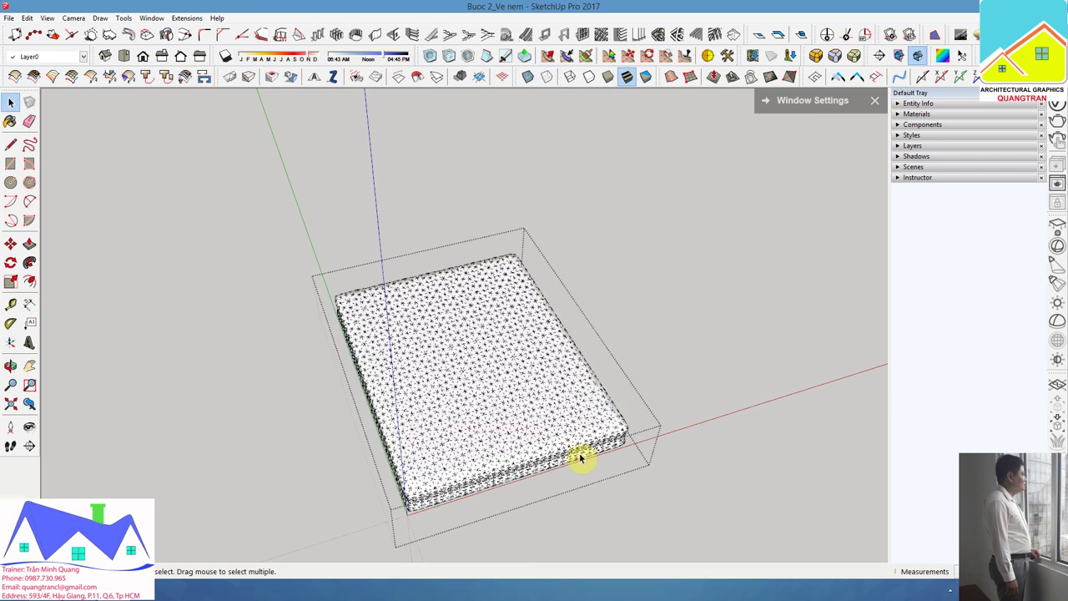
click(704, 374)
mouse_move(704, 374)
middle_down()
mouse_move(632, 372)
mouse_move(420, 303)
mouse_move(529, 443)
mouse_move(497, 411)
mouse_move(477, 409)
middle_up()
scroll(481, 417, up, 2)
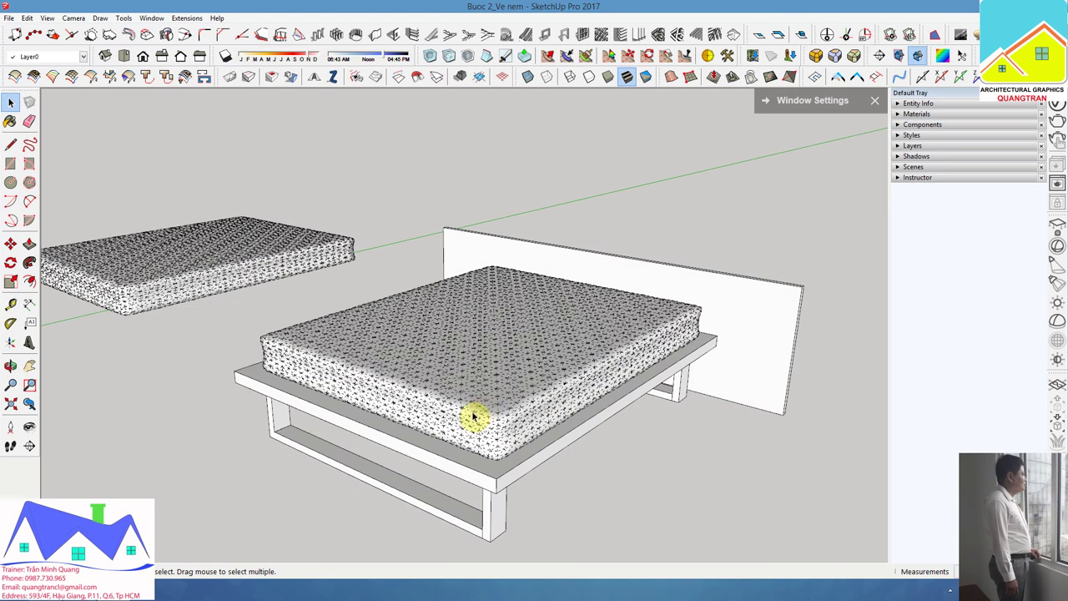